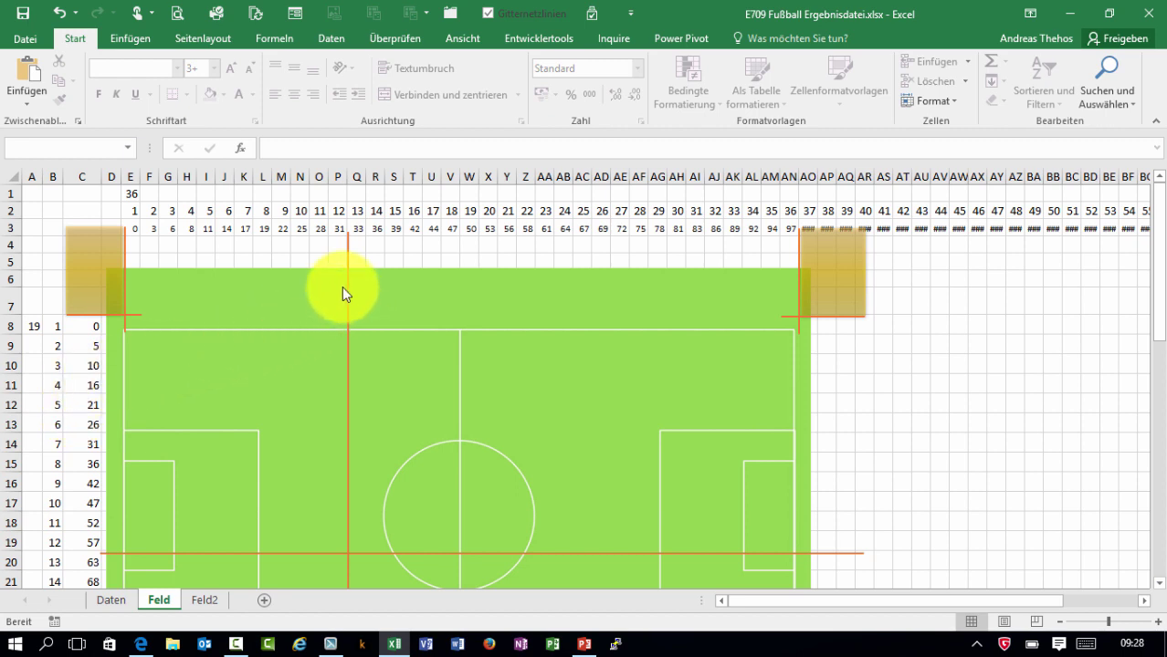
On sheet Feld, move the vertical red connector line right onto the pitch's halfway line at column W
{"action": "left_click", "coordinate": [348, 533]}
{"action": "left_click_drag", "start_coordinate": [348, 533], "coordinate": [470, 526]}
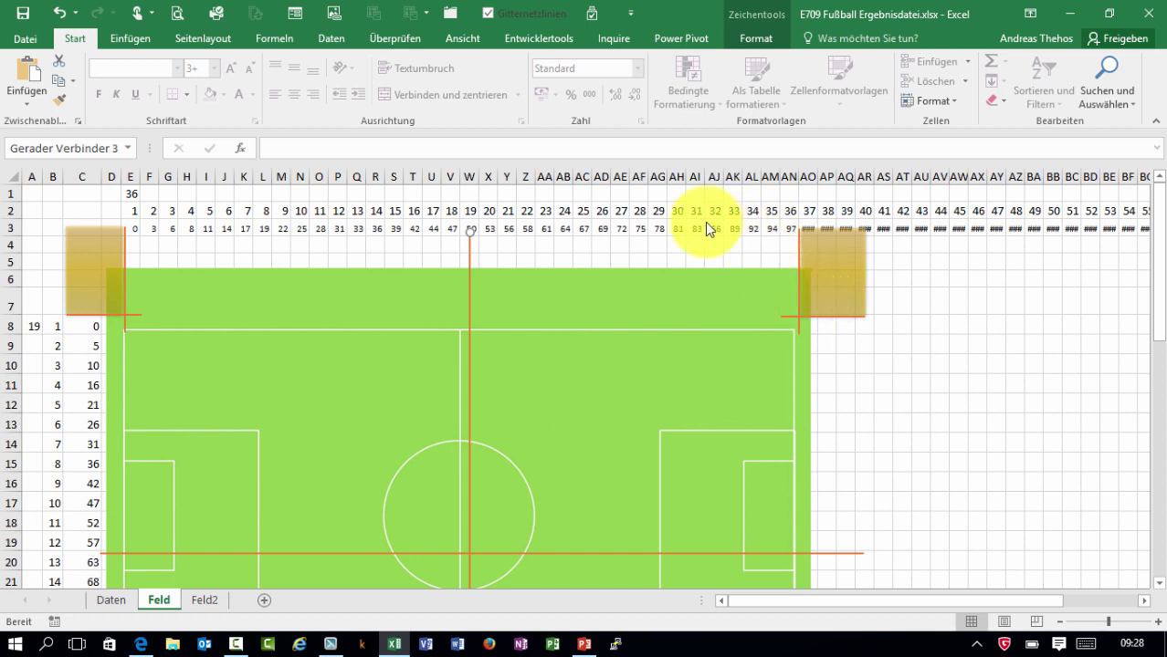
Switch to sheet Feld2, zoom out, and select the pitch picture
{"action": "left_click", "coordinate": [205, 599]}
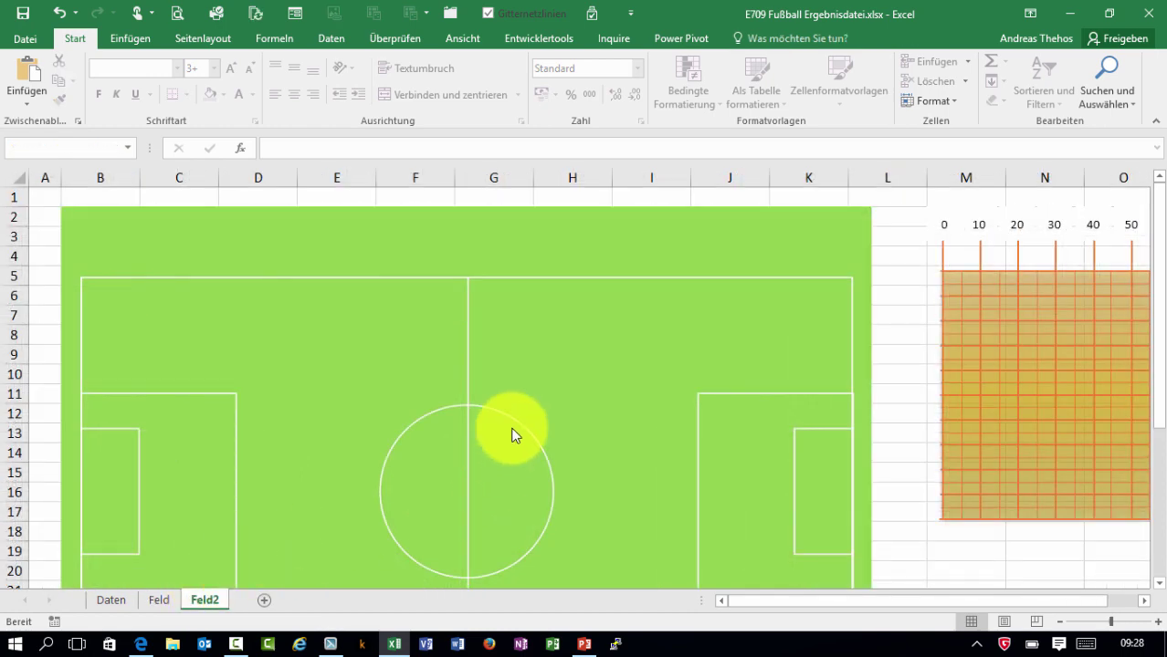
{"action": "scroll", "coordinate": [510, 432], "scroll_direction": "down", "scroll_amount": 2}
{"action": "left_click", "coordinate": [187, 336]}
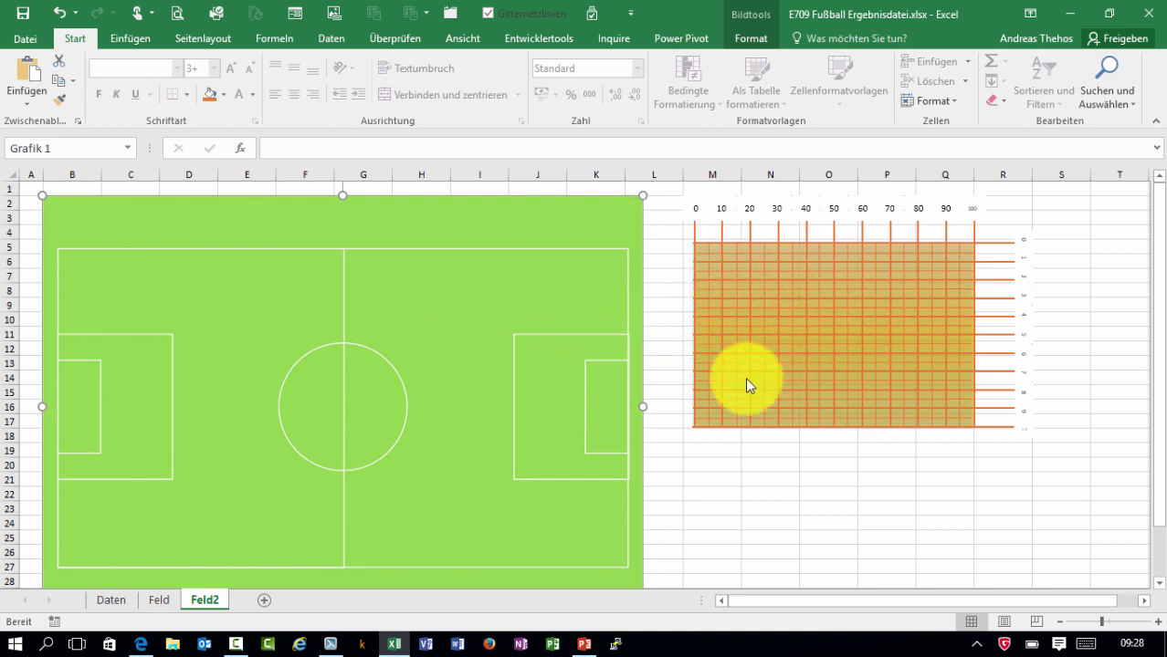
Drag the orange ruler grid onto the pitch, then stretch it wider and up to the pitch's top
{"action": "left_click", "coordinate": [761, 458]}
{"action": "left_click", "coordinate": [746, 419]}
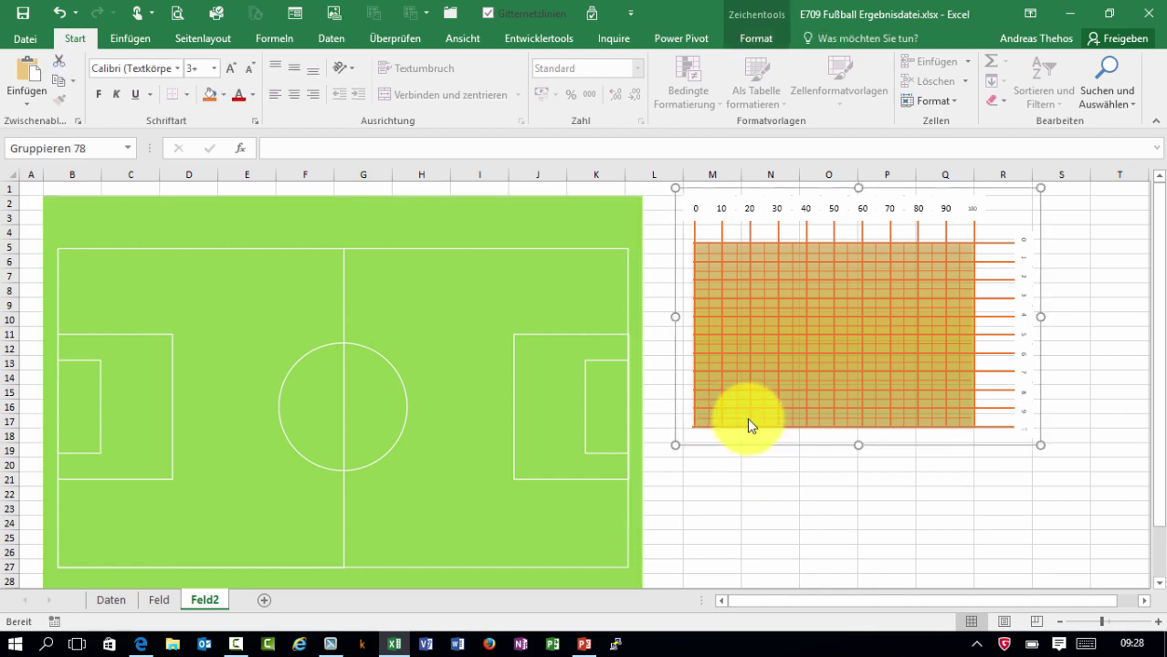
{"action": "left_click_drag", "start_coordinate": [747, 417], "coordinate": [109, 554]}
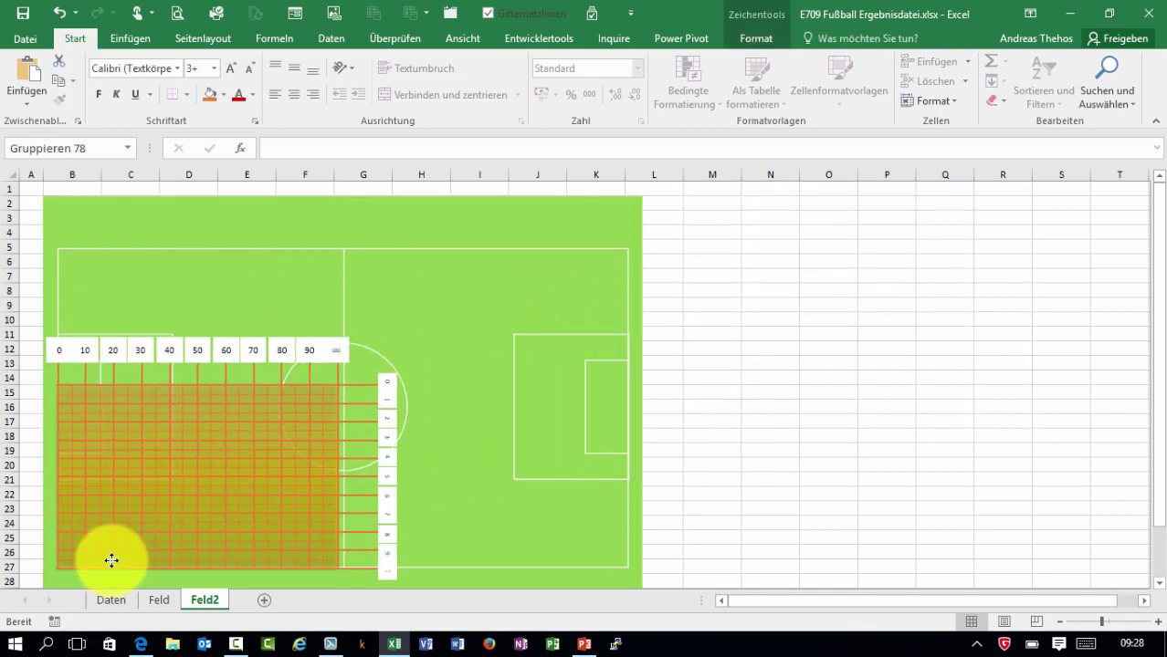
{"action": "left_click_drag", "start_coordinate": [108, 554], "coordinate": [114, 559]}
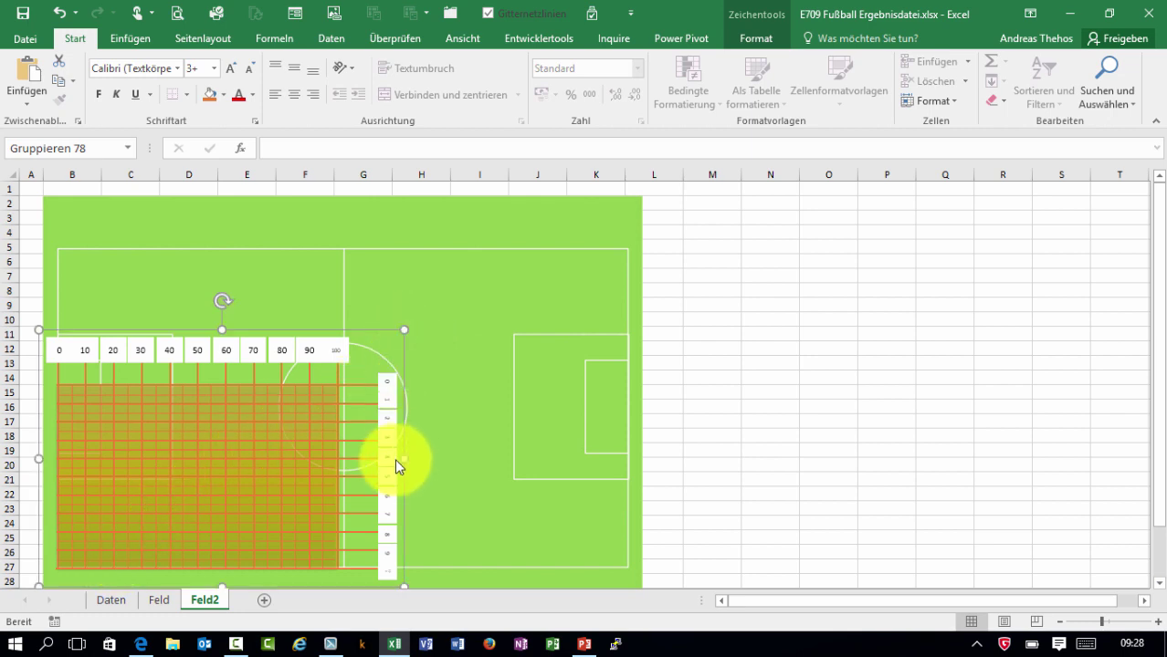
{"action": "left_click_drag", "start_coordinate": [404, 459], "coordinate": [743, 477]}
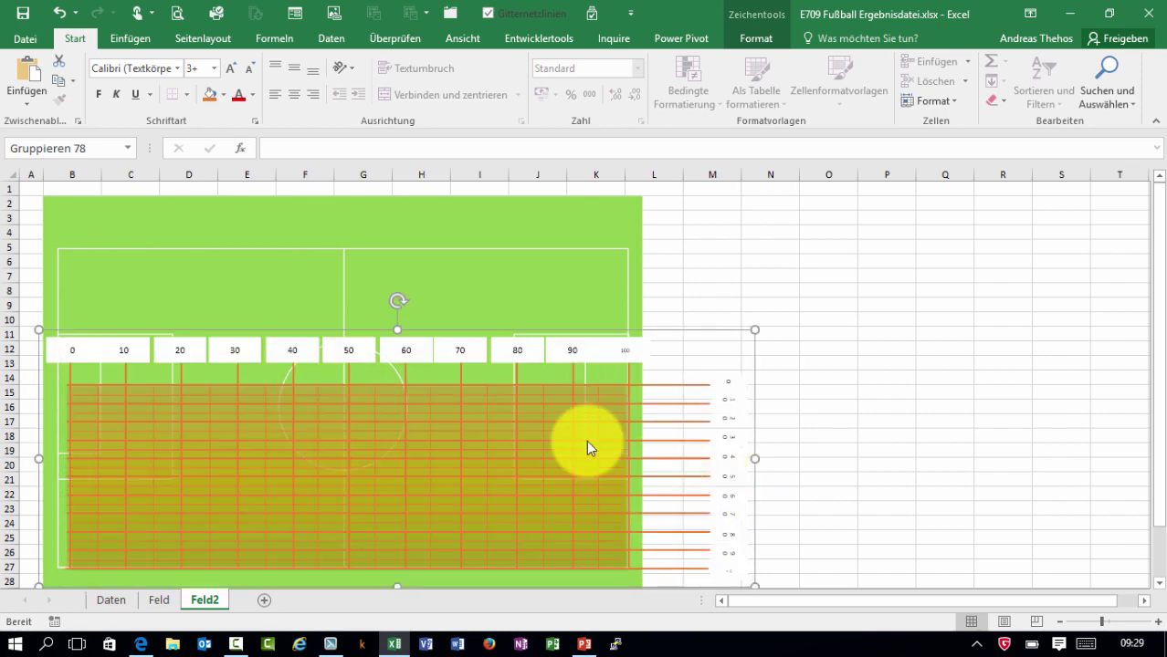
{"action": "left_click_drag", "start_coordinate": [398, 330], "coordinate": [401, 165]}
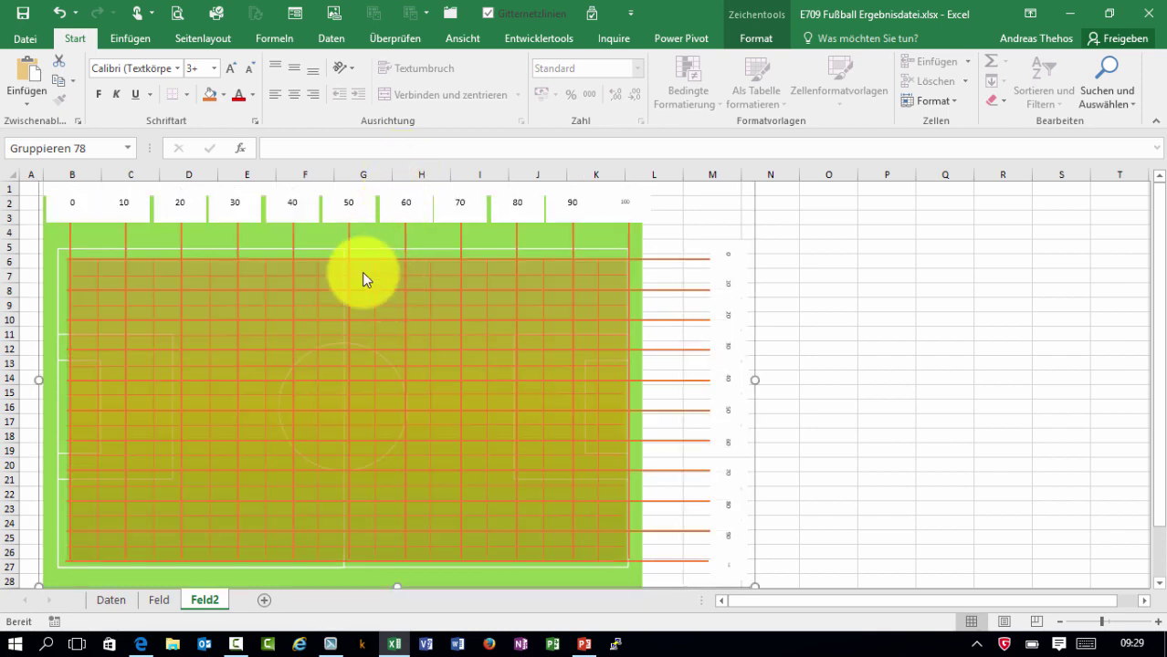
Nudge the pitch picture down and realign the grid, raising its top edge and widening it slightly
{"action": "scroll", "coordinate": [866, 339], "scroll_direction": "down", "scroll_amount": 2}
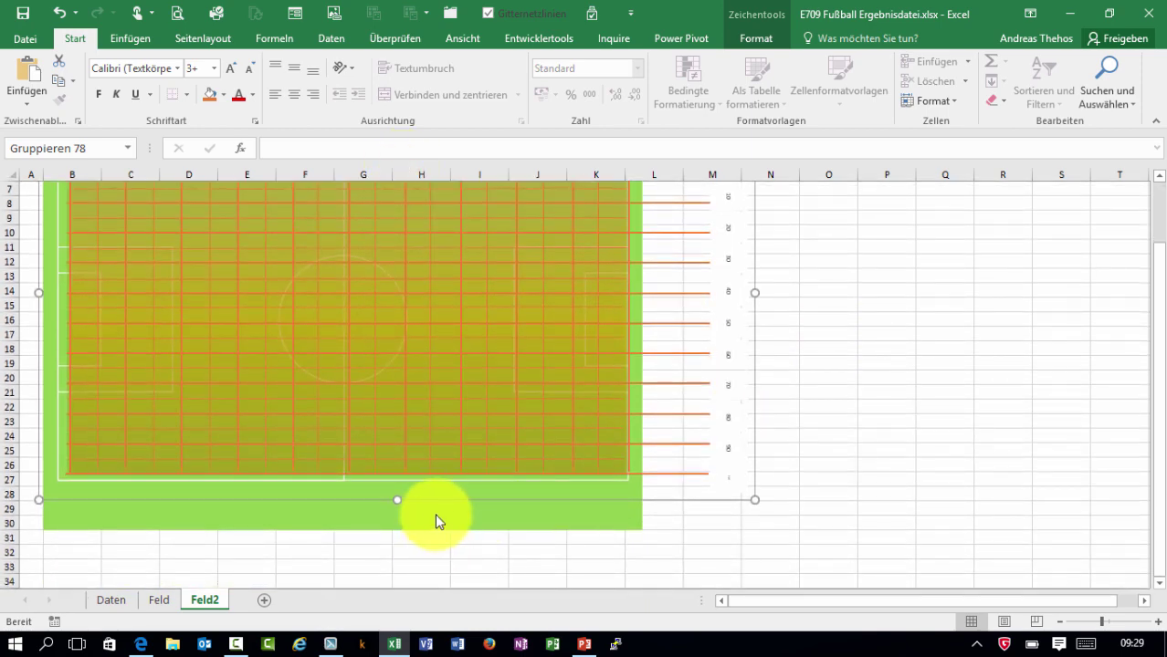
{"action": "left_click", "coordinate": [434, 528]}
{"action": "left_click_drag", "start_coordinate": [434, 528], "coordinate": [435, 535]}
{"action": "left_click", "coordinate": [325, 462]}
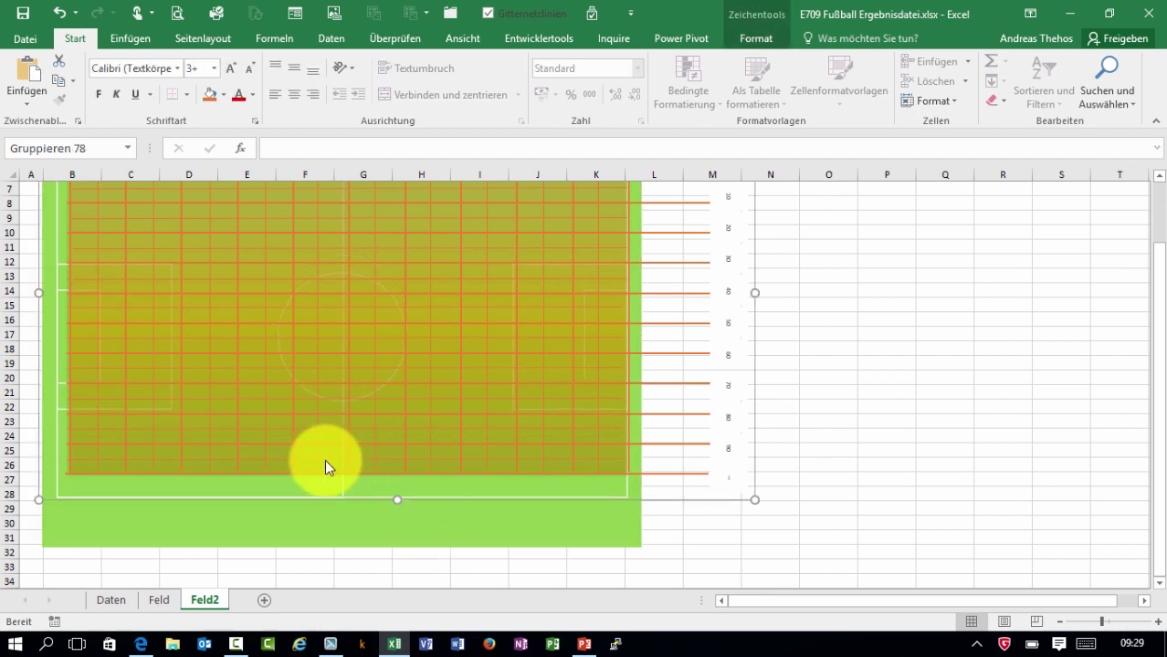
{"action": "left_click_drag", "start_coordinate": [321, 466], "coordinate": [314, 478]}
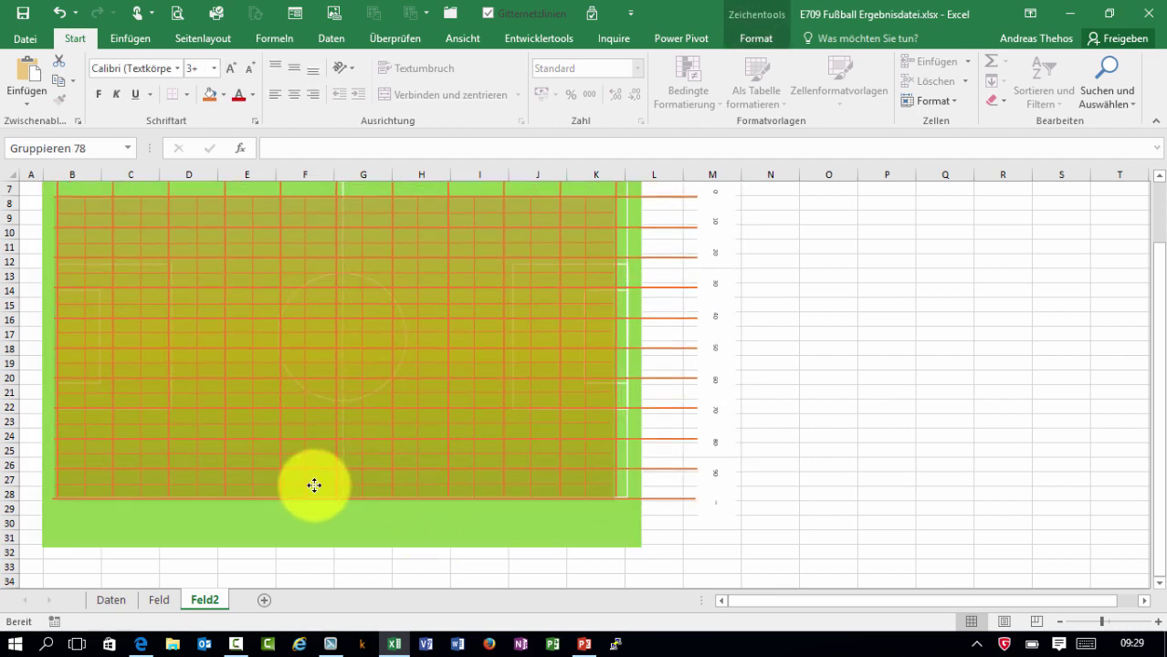
{"action": "scroll", "coordinate": [370, 473], "scroll_direction": "up", "scroll_amount": 2}
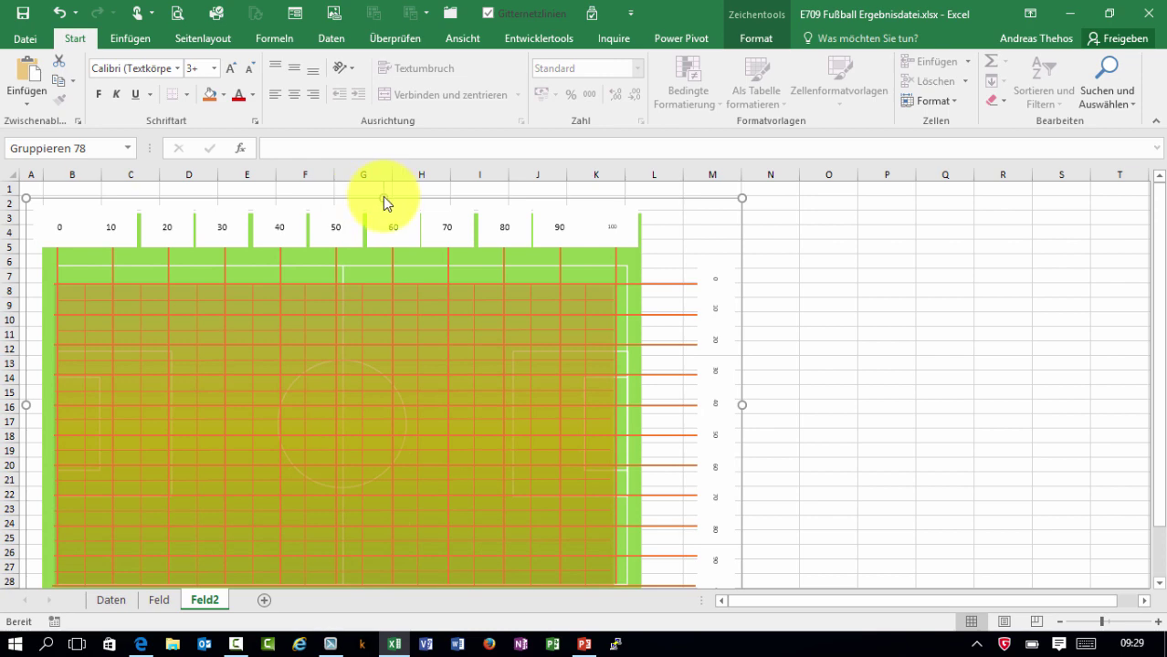
{"action": "left_click_drag", "start_coordinate": [382, 196], "coordinate": [383, 180]}
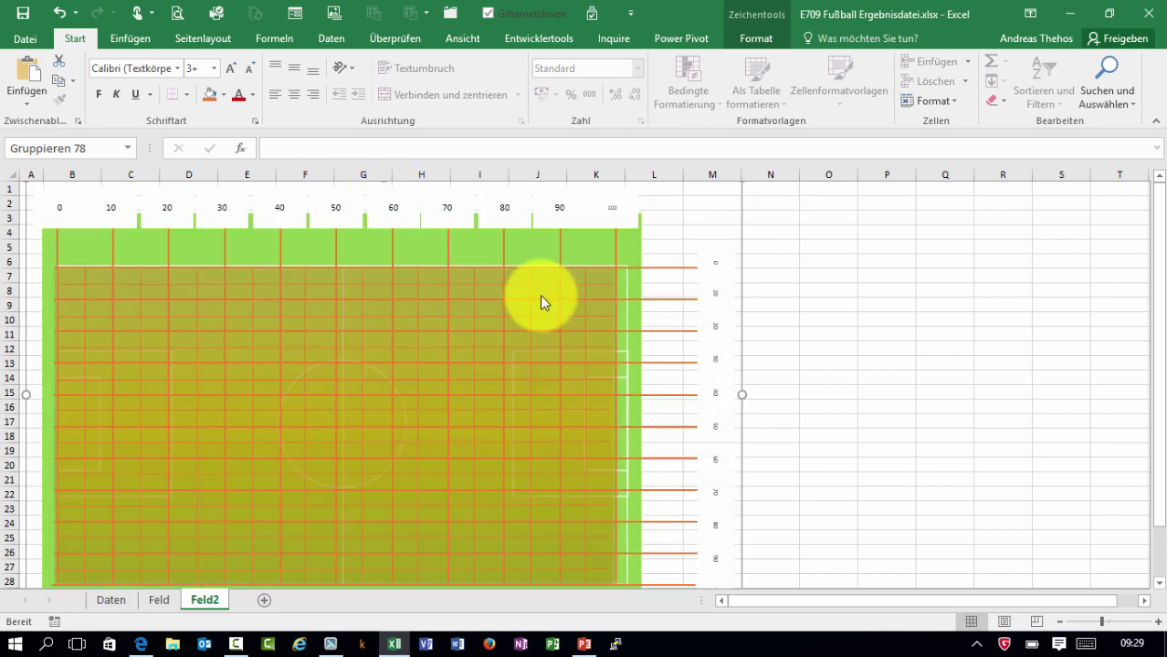
{"action": "left_click_drag", "start_coordinate": [742, 394], "coordinate": [756, 395]}
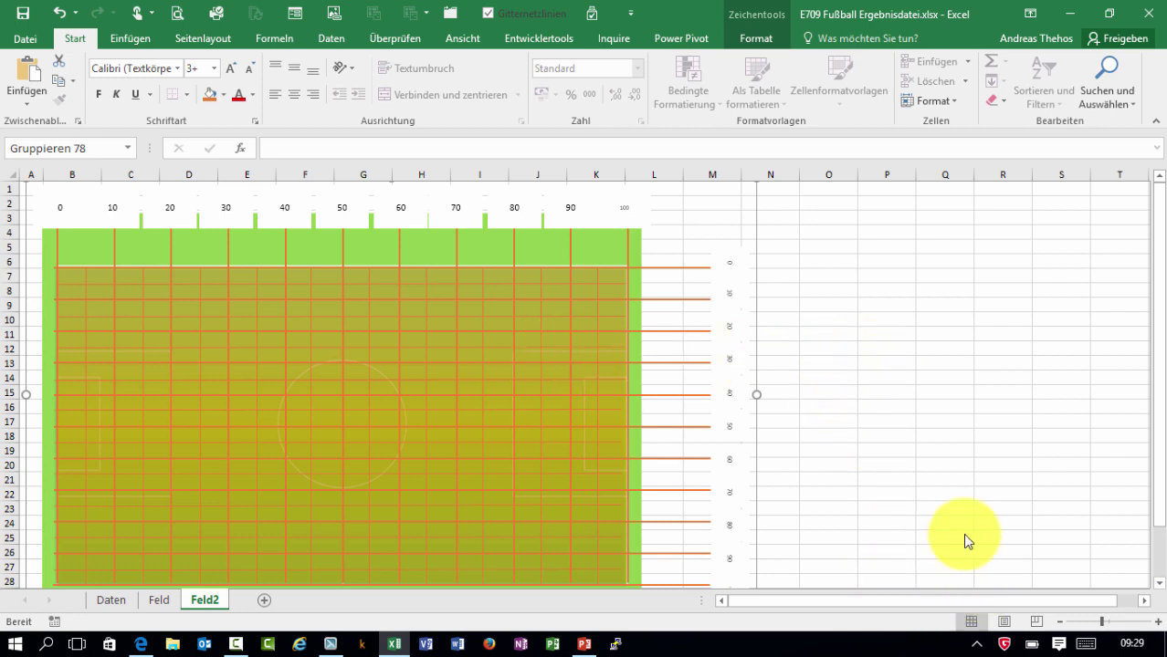
Draw a rectangle shape (Rechteck 79) to the right of the pitch from Einfügen > Formen
{"action": "left_click", "coordinate": [119, 40]}
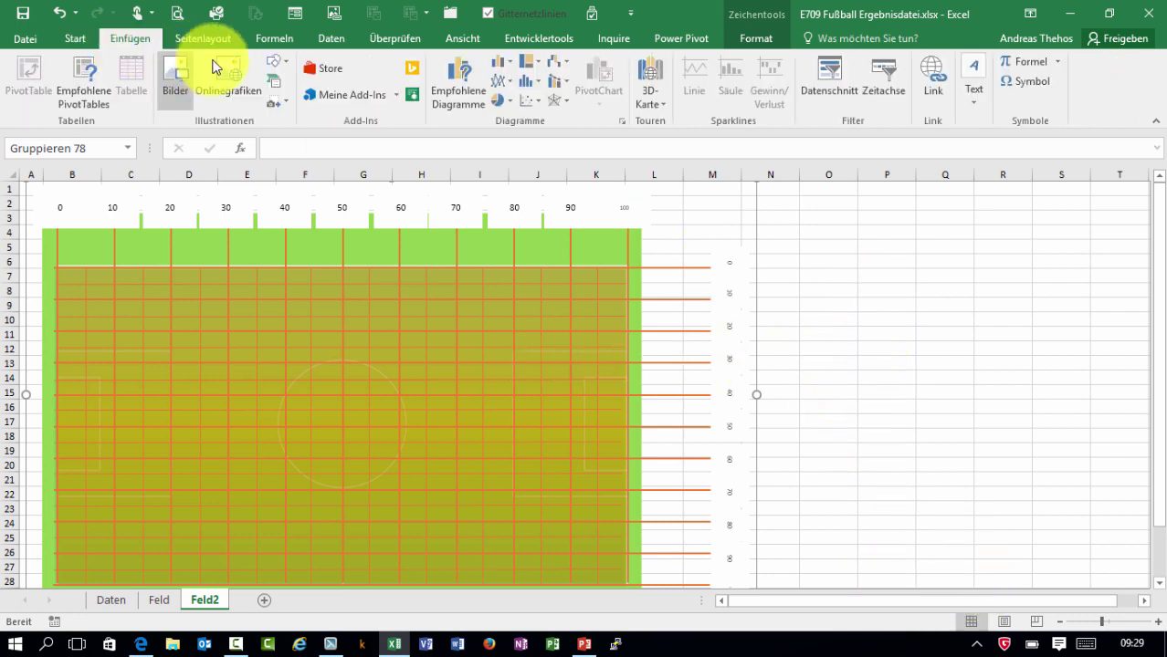
{"action": "left_click", "coordinate": [279, 61]}
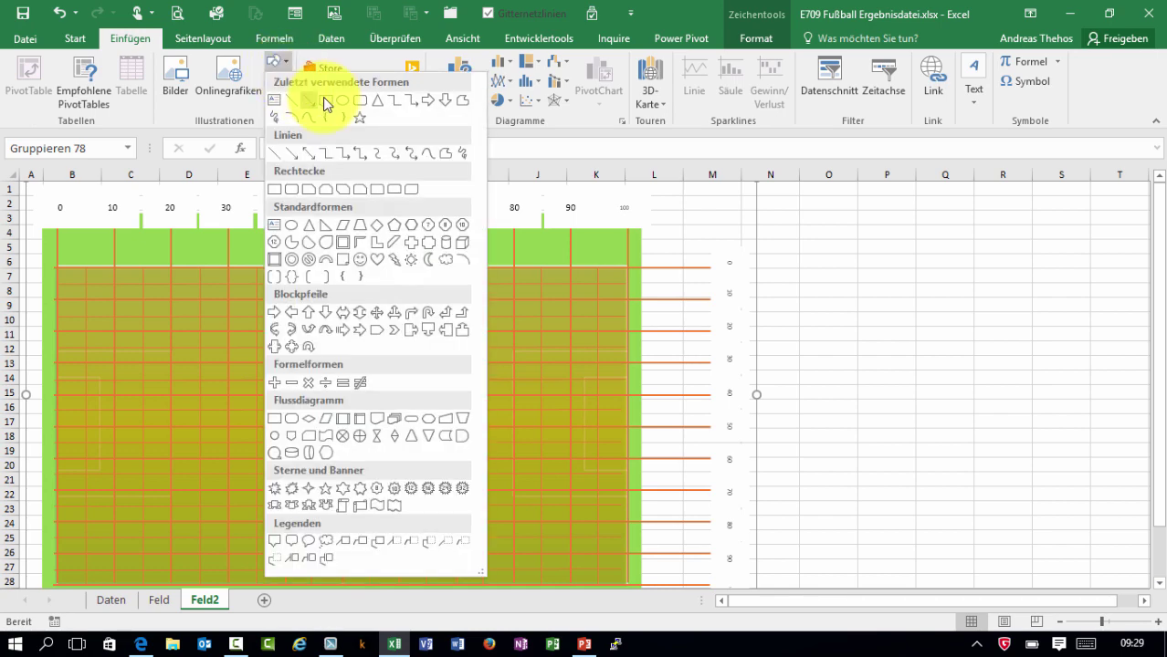
{"action": "left_click", "coordinate": [322, 97]}
{"action": "left_click_drag", "start_coordinate": [799, 265], "coordinate": [1094, 473]}
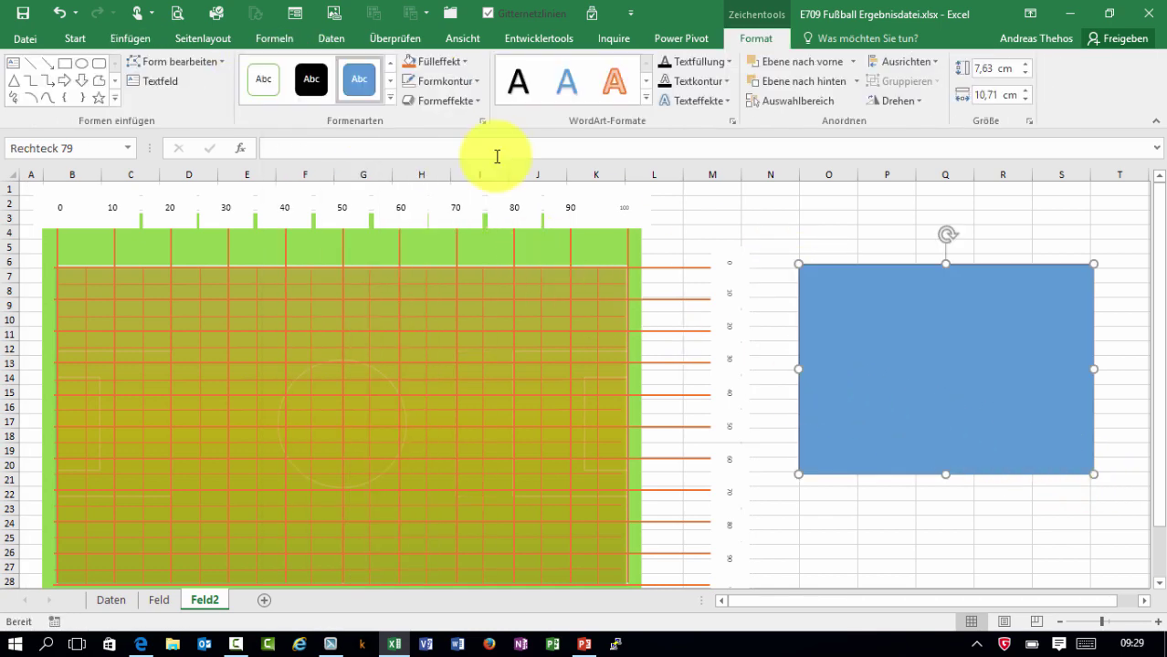
Give the rectangle a pale blue fill at 88% transparency and move it closer to the ruler grid
{"action": "right_click", "coordinate": [869, 289]}
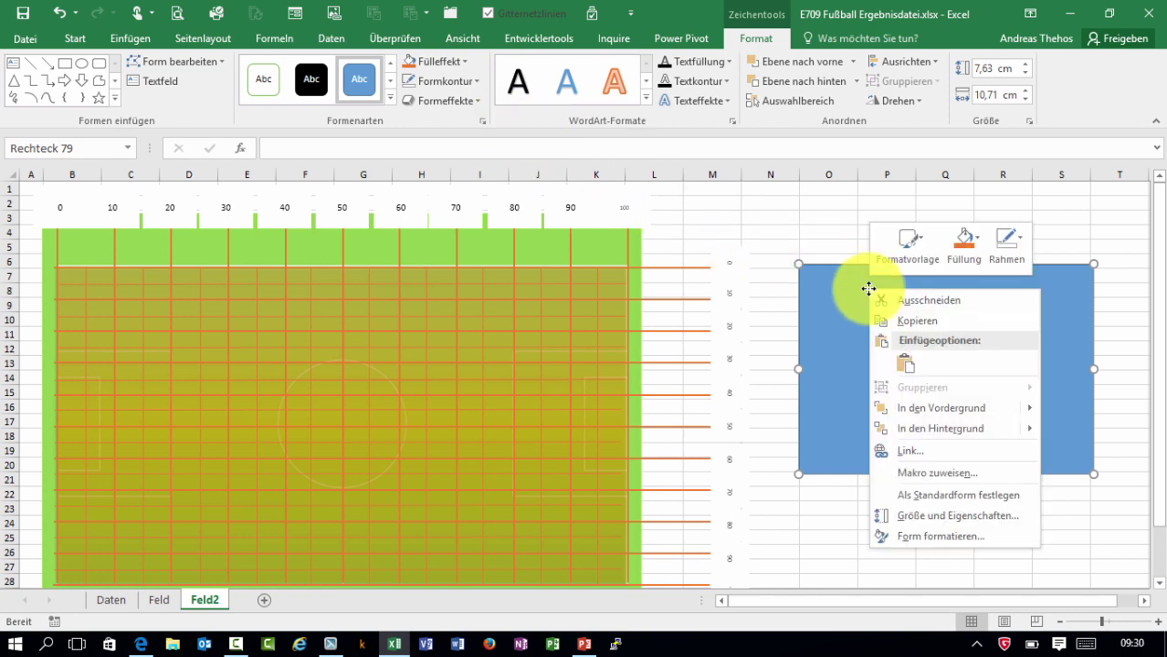
{"action": "left_click", "coordinate": [972, 249]}
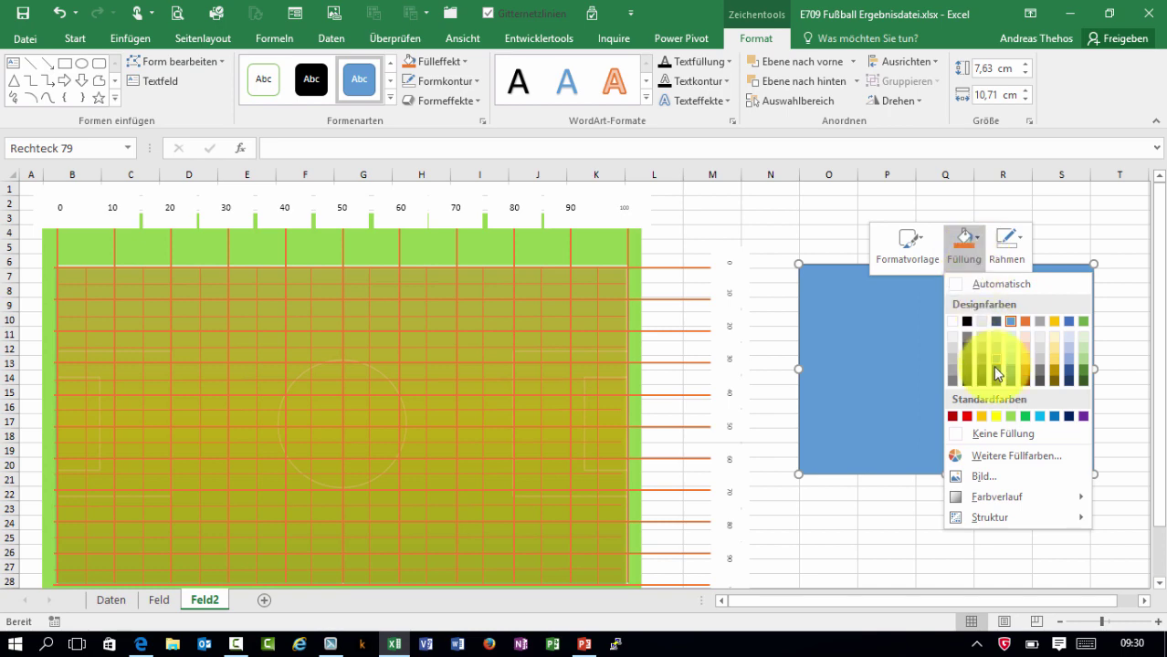
{"action": "left_click", "coordinate": [1002, 454]}
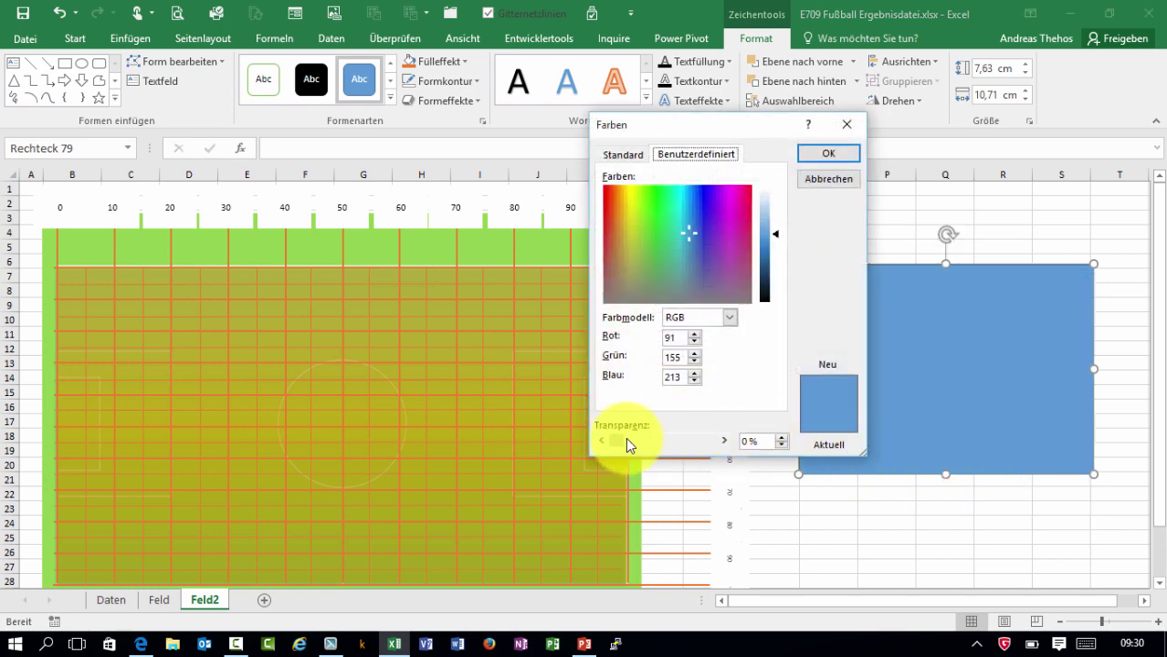
{"action": "left_click_drag", "start_coordinate": [624, 441], "coordinate": [697, 441]}
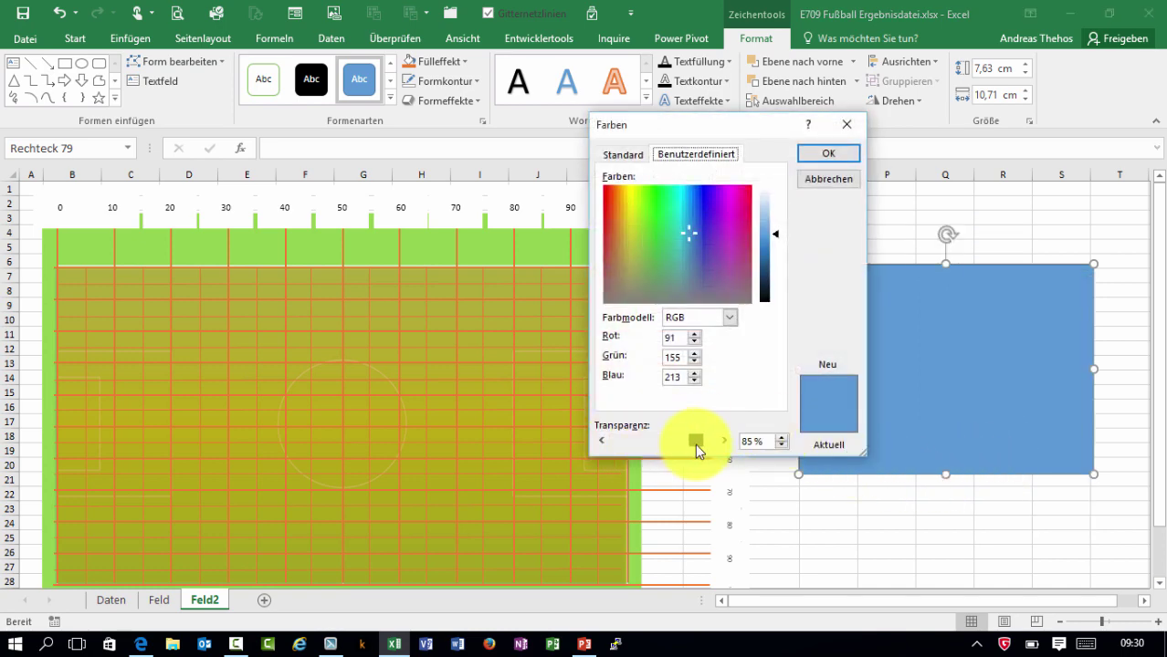
{"action": "left_click", "coordinate": [827, 153]}
{"action": "left_click_drag", "start_coordinate": [934, 322], "coordinate": [1041, 290]}
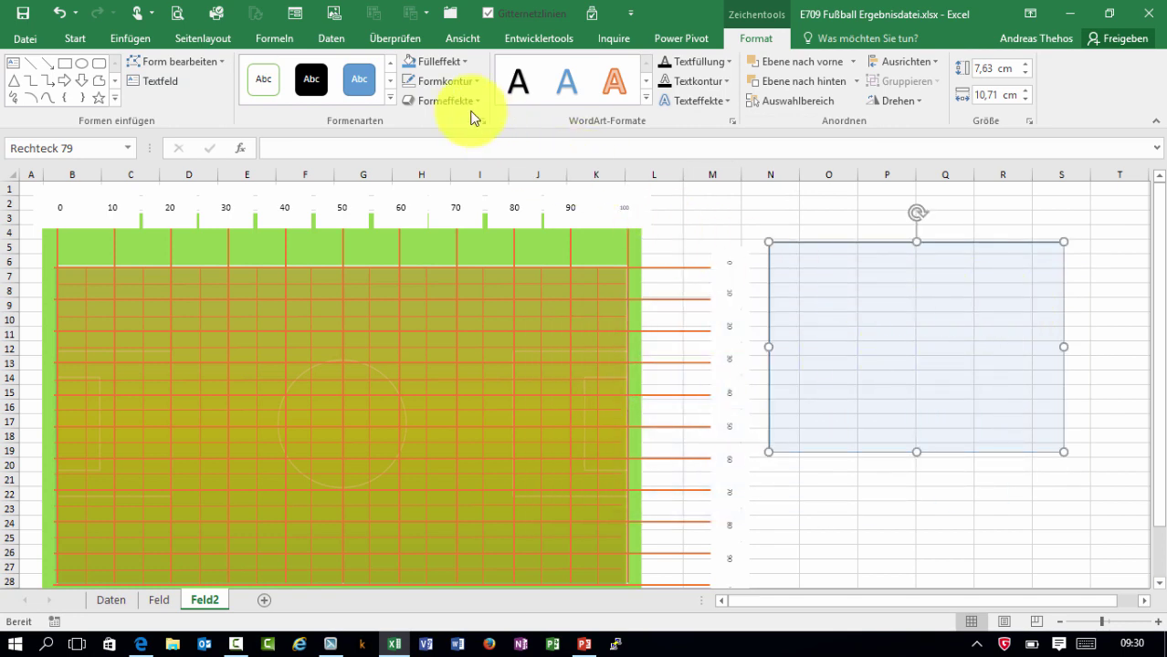
{"action": "left_click", "coordinate": [31, 62]}
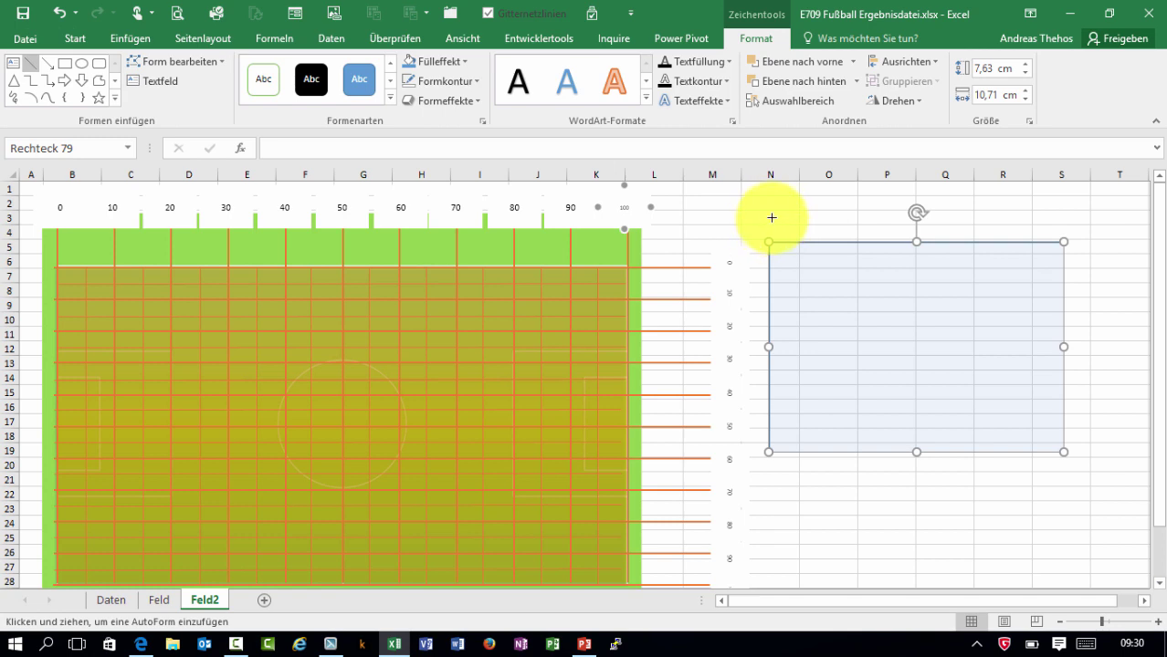
Draw a 9.4 cm vertical line down the rectangle's left edge and give it a thin blue style
{"action": "left_click_drag", "start_coordinate": [771, 235], "coordinate": [776, 464]}
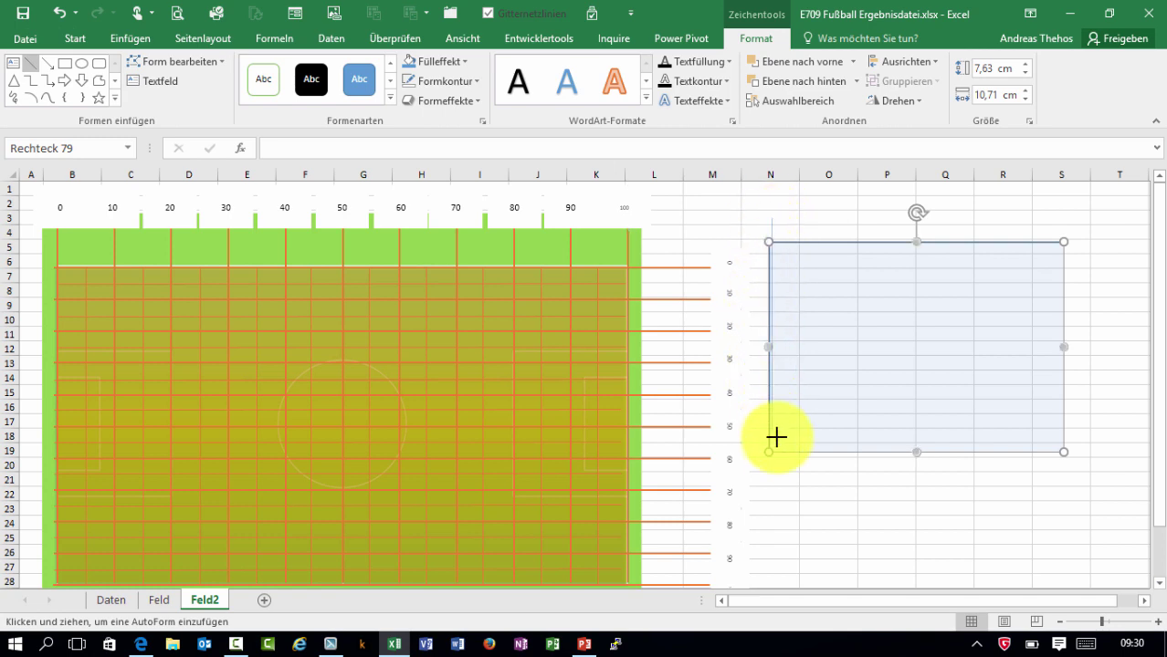
{"action": "left_click_drag", "start_coordinate": [776, 465], "coordinate": [778, 476]}
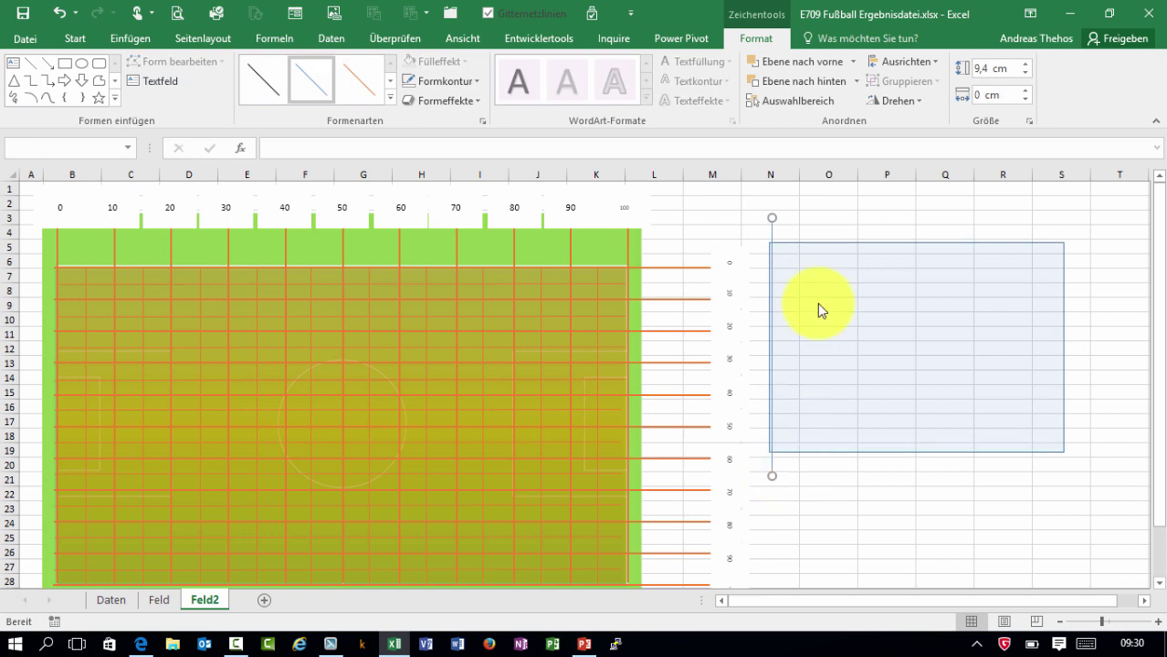
{"action": "left_click", "coordinate": [390, 100]}
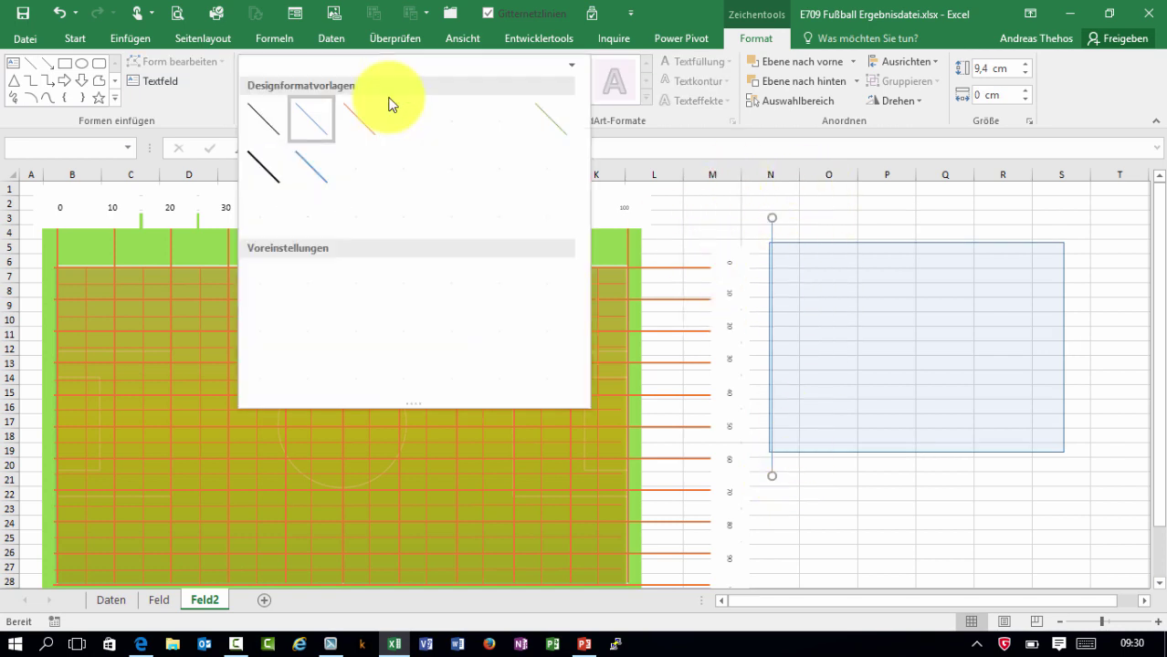
{"action": "left_click", "coordinate": [320, 164]}
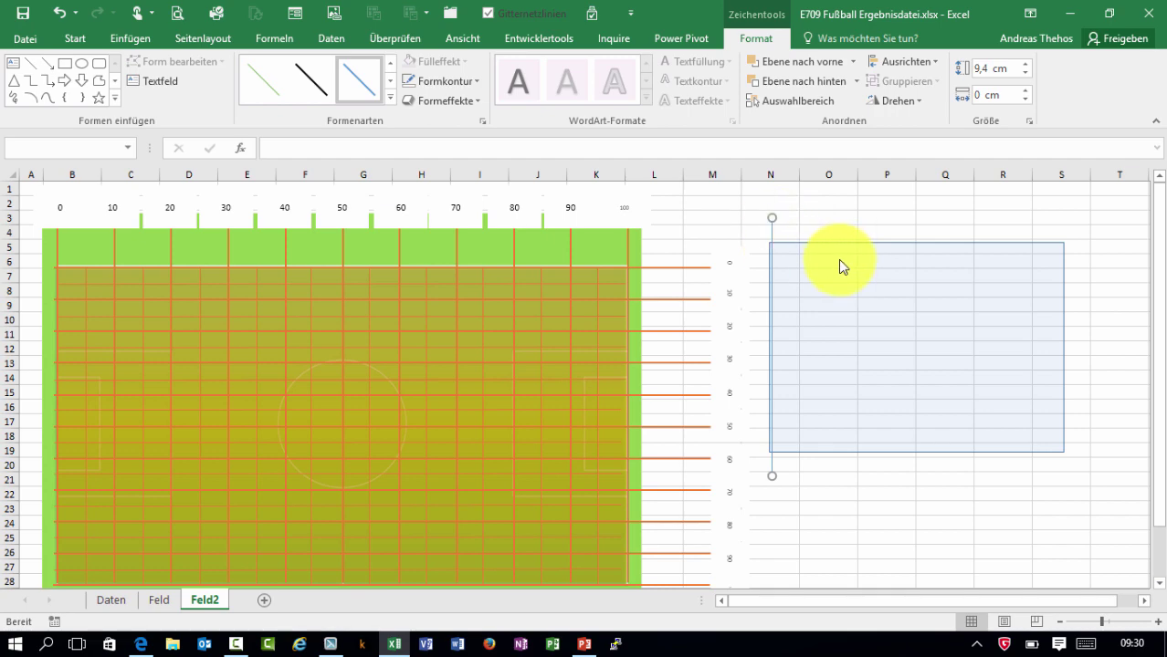
{"action": "scroll", "coordinate": [840, 261], "scroll_direction": "up", "scroll_amount": 1, "text": "ctrl"}
{"action": "scroll", "coordinate": [840, 261], "scroll_direction": "up", "scroll_amount": 1, "text": "ctrl"}
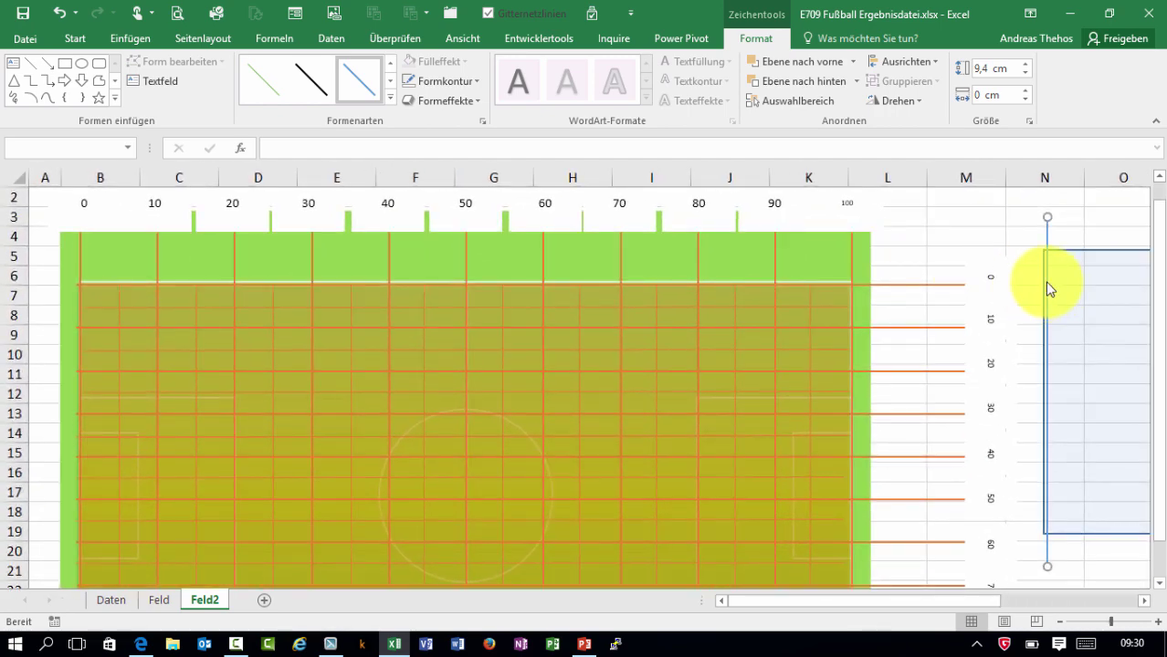
Align the vertical line with the rectangle's edge and Ctrl-drag copies of it across the rectangle
{"action": "left_click_drag", "start_coordinate": [1047, 280], "coordinate": [1043, 281]}
{"action": "left_click_drag", "start_coordinate": [1021, 592], "coordinate": [1127, 590]}
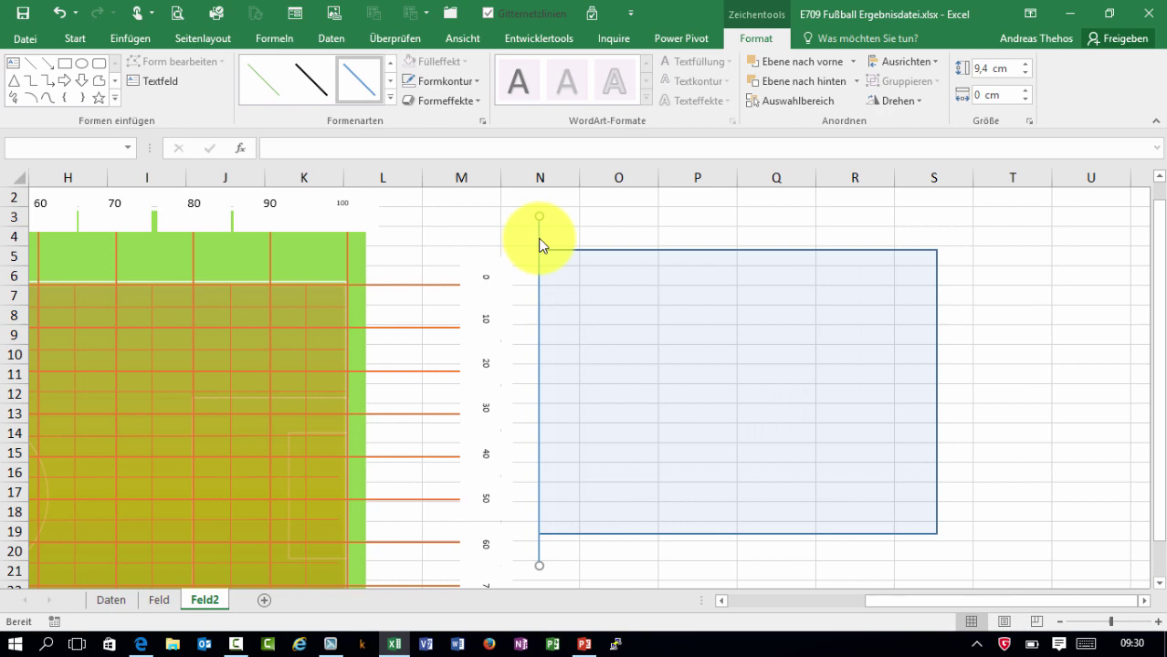
{"action": "left_click_drag", "start_coordinate": [539, 245], "coordinate": [589, 245], "text": "ctrl"}
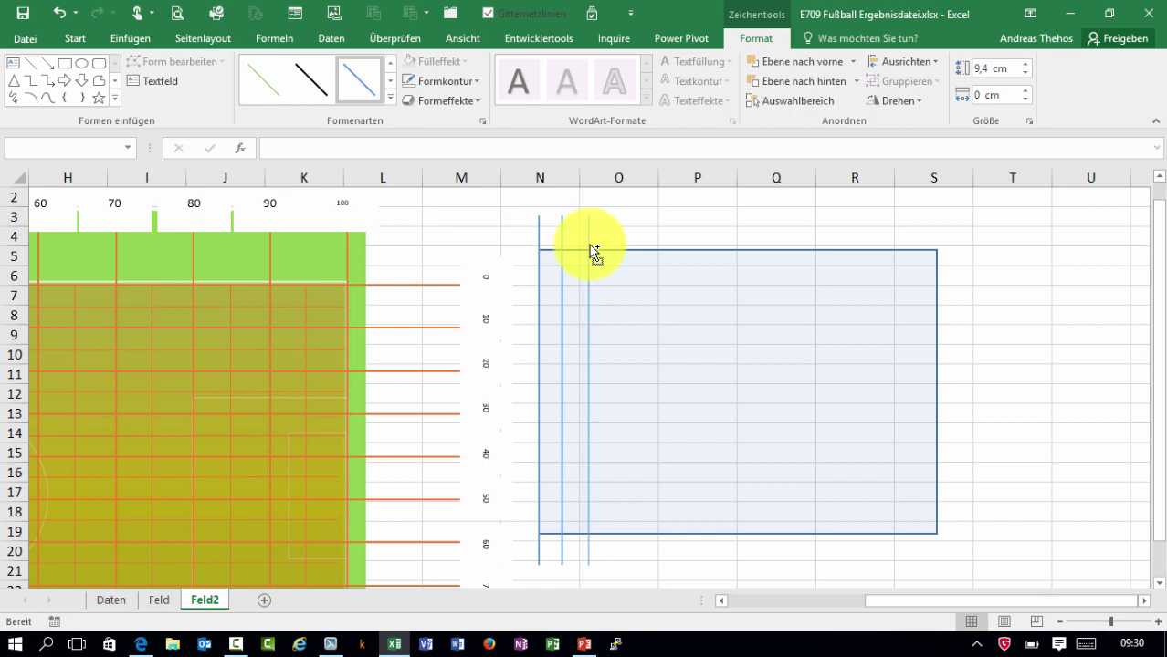
{"action": "left_click_drag", "start_coordinate": [589, 245], "coordinate": [938, 272], "text": "ctrl"}
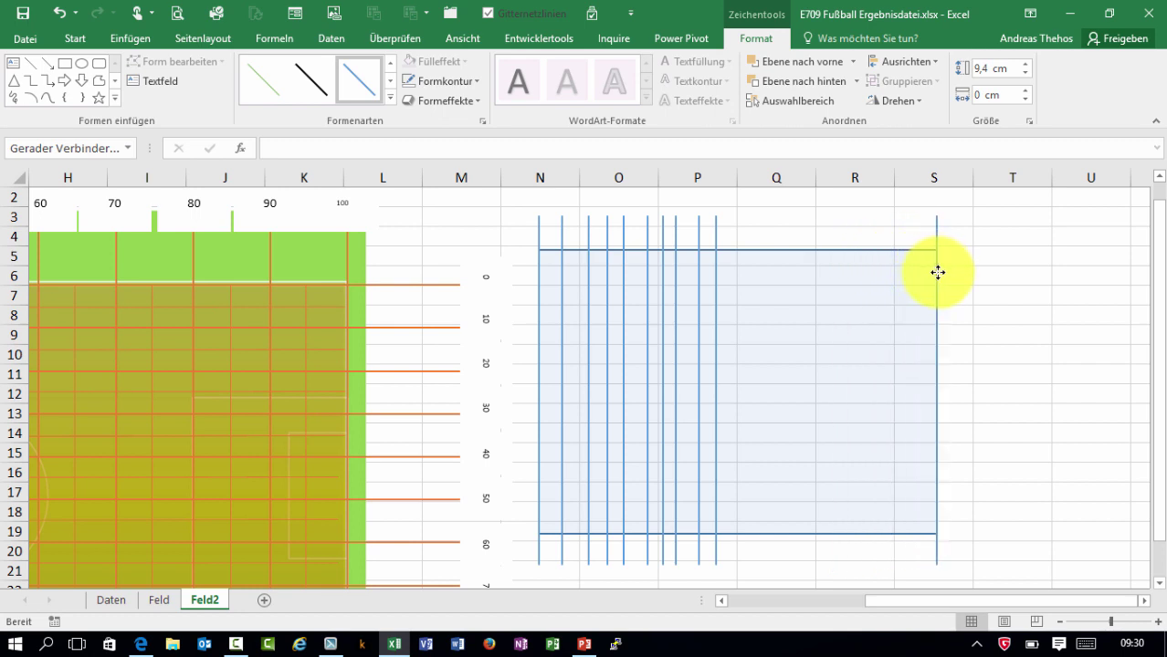
Shift-select all the vertical blue lines together
{"action": "left_click", "coordinate": [540, 234], "text": "shift"}
{"action": "left_click", "coordinate": [562, 235], "text": "shift"}
{"action": "left_click", "coordinate": [589, 235], "text": "shift"}
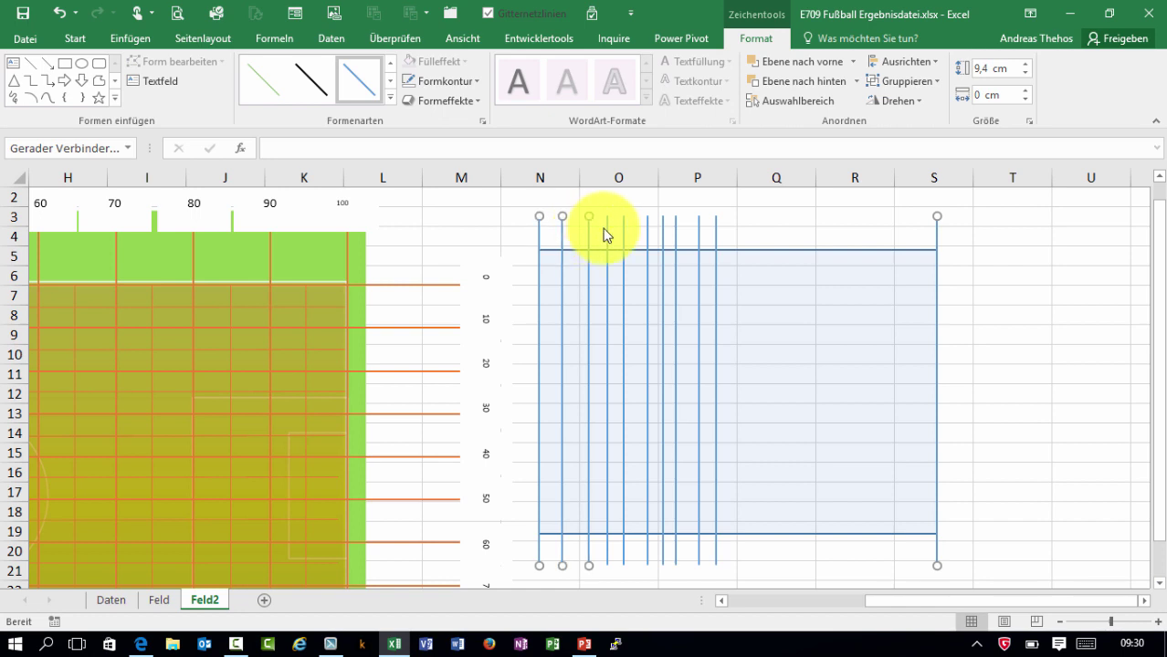
{"action": "left_click", "coordinate": [608, 235], "text": "shift"}
{"action": "left_click", "coordinate": [624, 235], "text": "shift"}
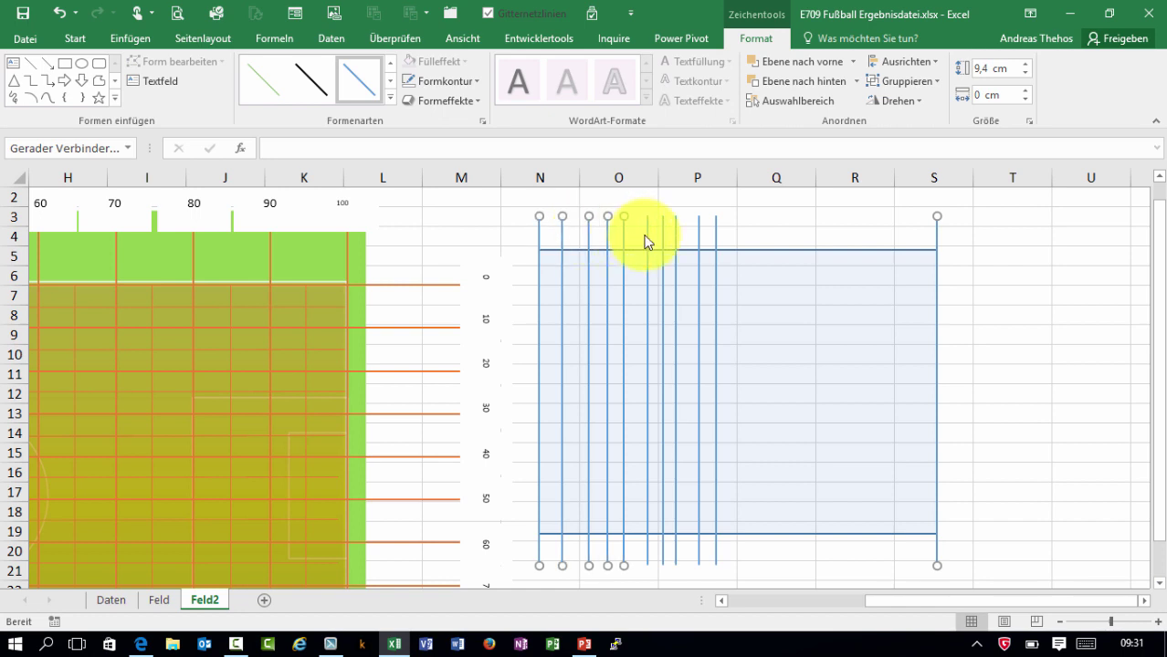
{"action": "left_click", "coordinate": [663, 235], "text": "shift"}
{"action": "left_click", "coordinate": [676, 236], "text": "shift"}
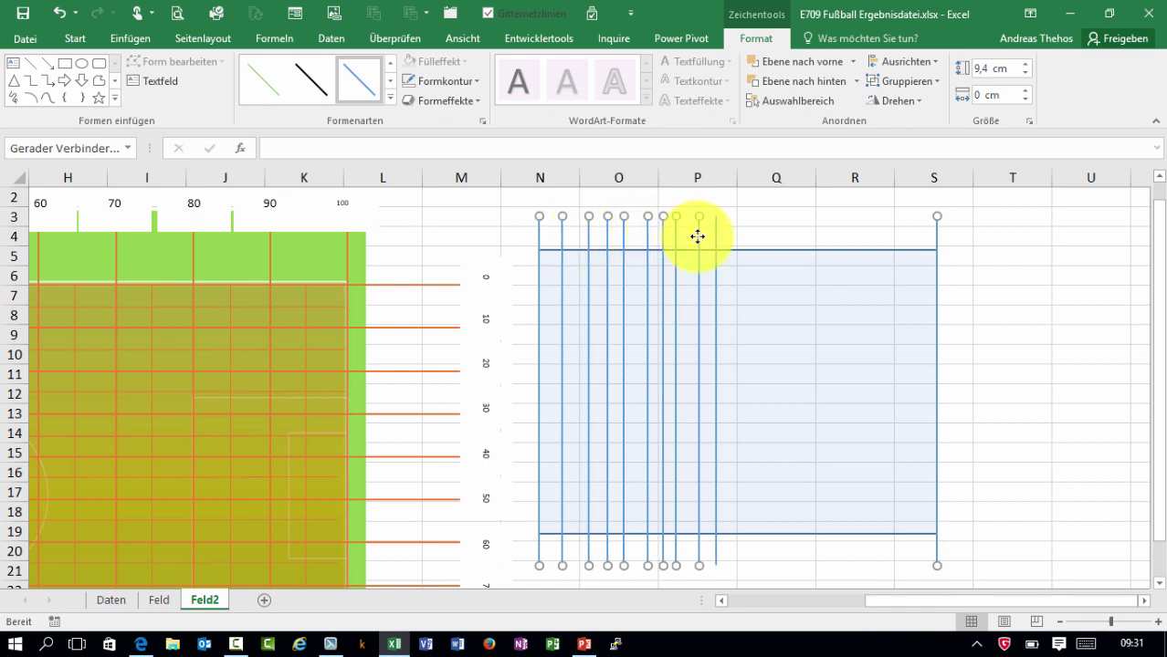
{"action": "left_click", "coordinate": [716, 237], "text": "shift"}
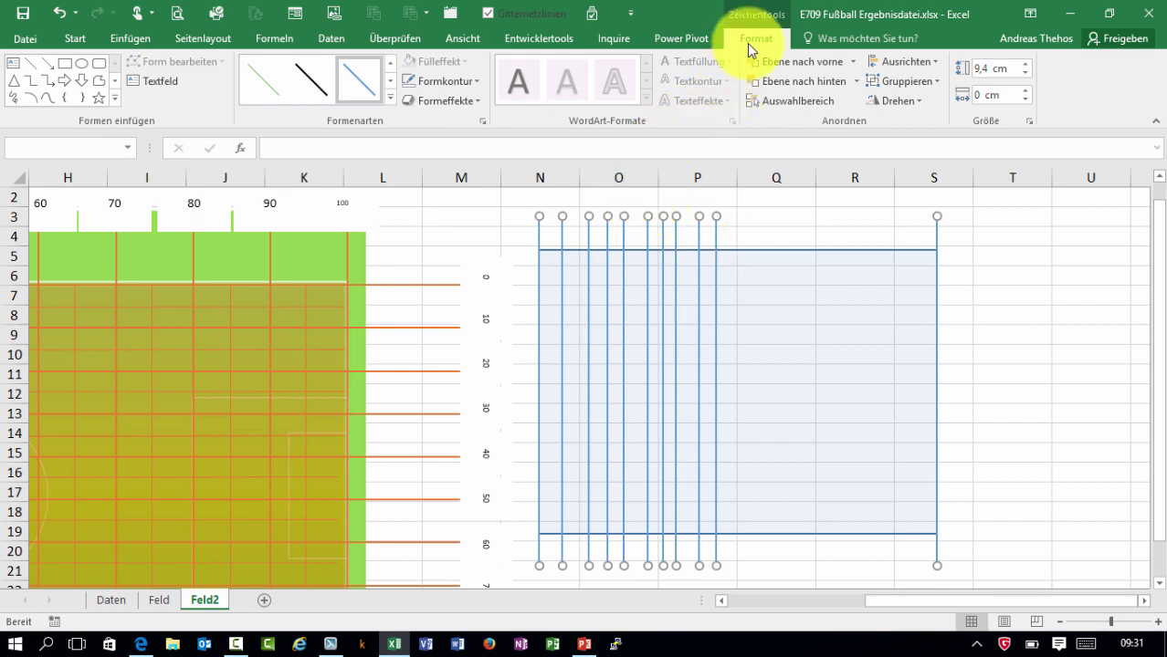
Distribute the vertical lines evenly and nudge them so their lower ends rest on the rectangle's bottom edge
{"action": "left_click", "coordinate": [891, 64]}
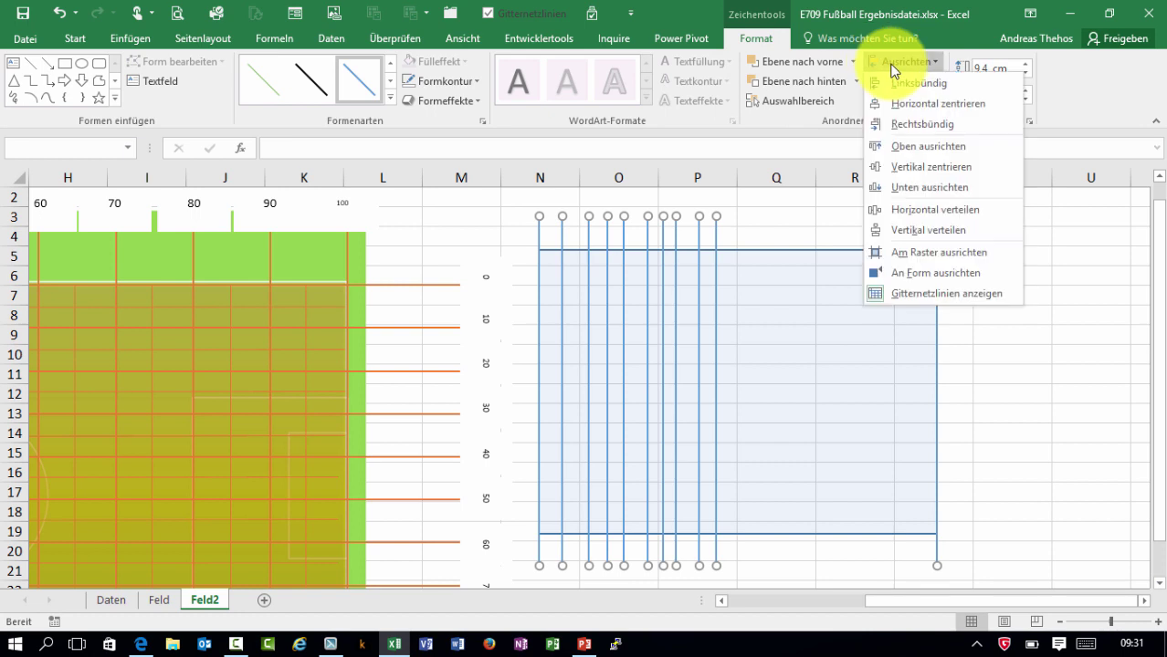
{"action": "left_click", "coordinate": [931, 209]}
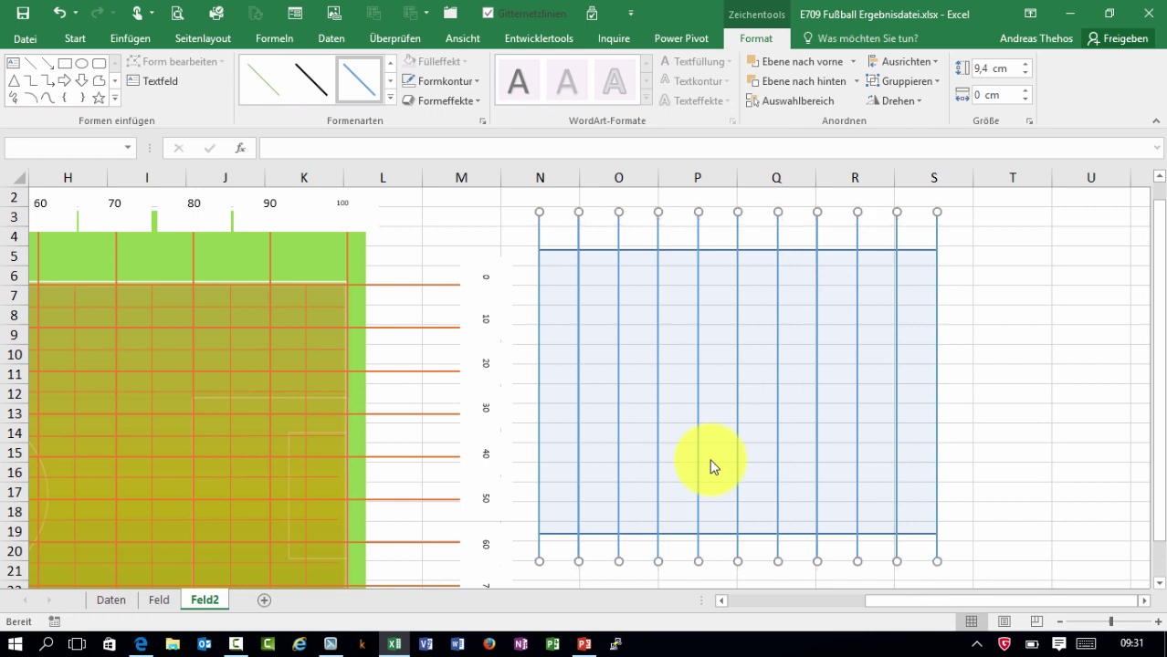
{"action": "key", "text": "Up"}
{"action": "key", "text": "Up"}
{"action": "key", "text": "Up"}
{"action": "key", "text": "Down"}
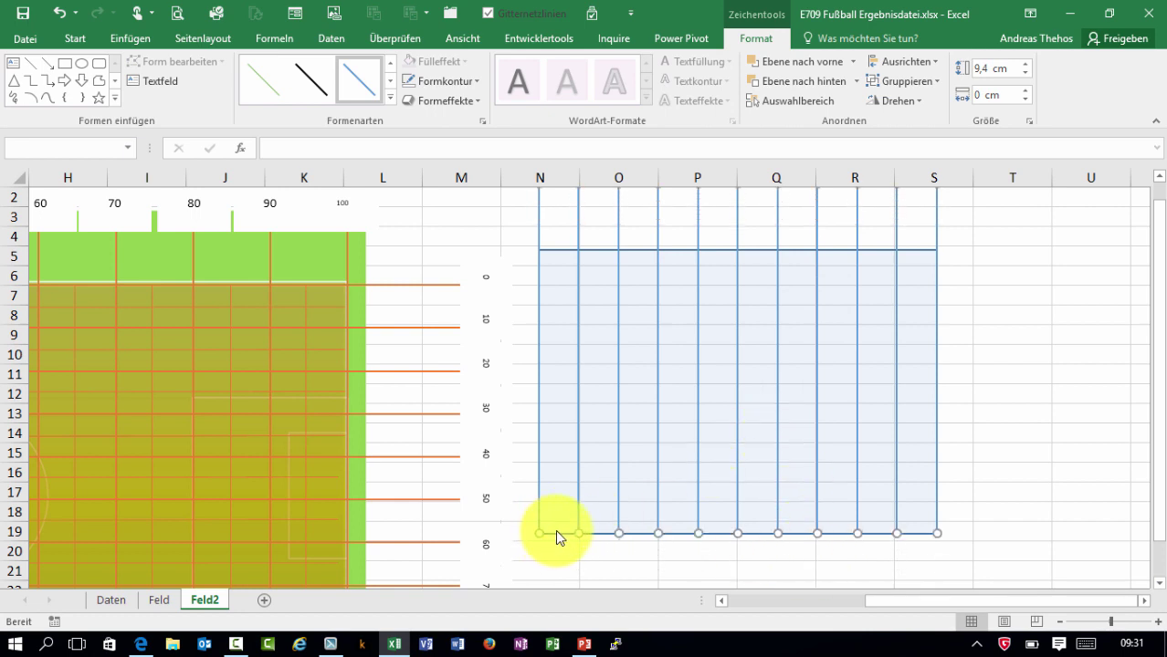
{"action": "scroll", "coordinate": [761, 435], "scroll_direction": "up", "scroll_amount": 1}
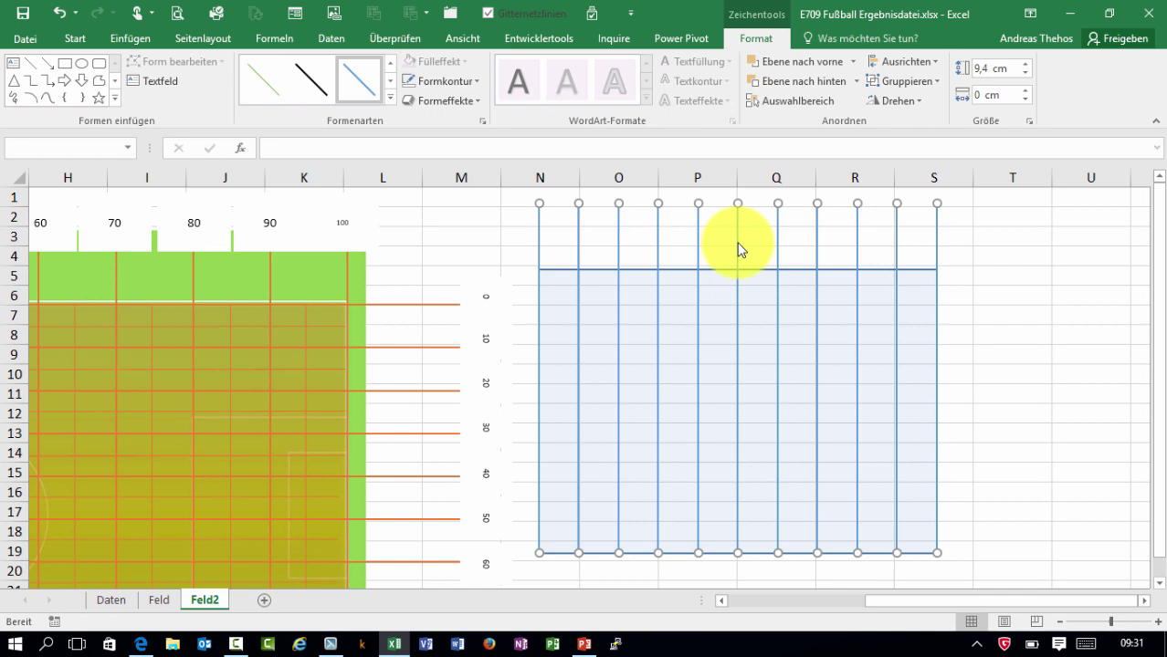
Group the vertical lines, duplicate the group with Ctrl+D, and rotate the copy 90° into horizontal lines
{"action": "left_click", "coordinate": [908, 81]}
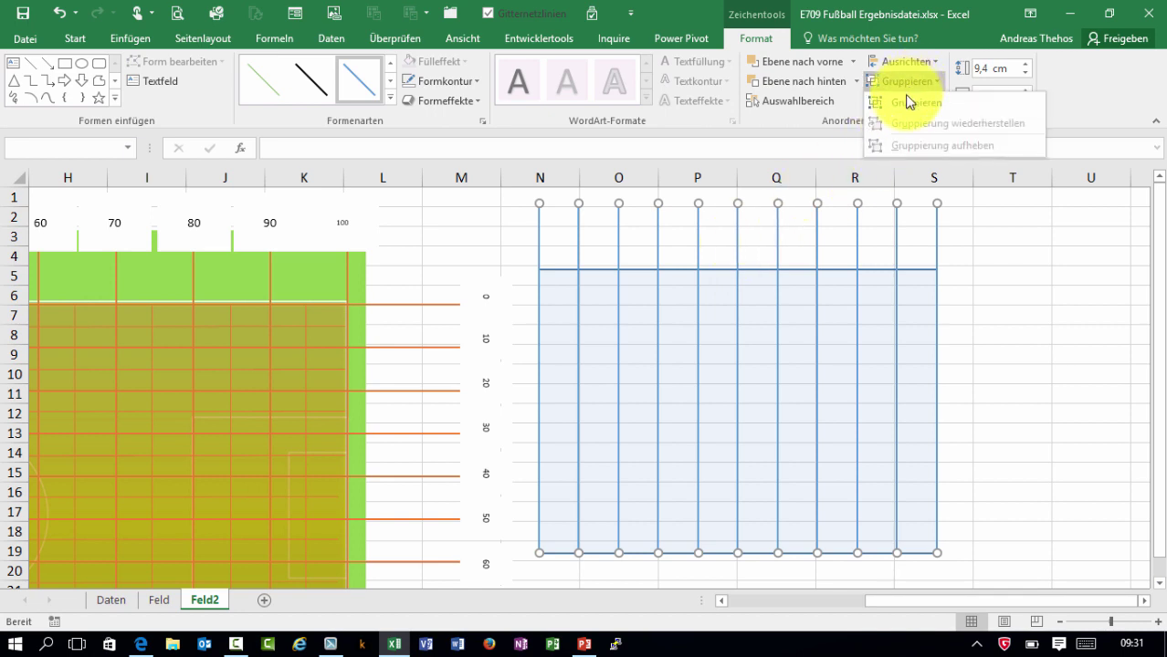
{"action": "left_click", "coordinate": [910, 102]}
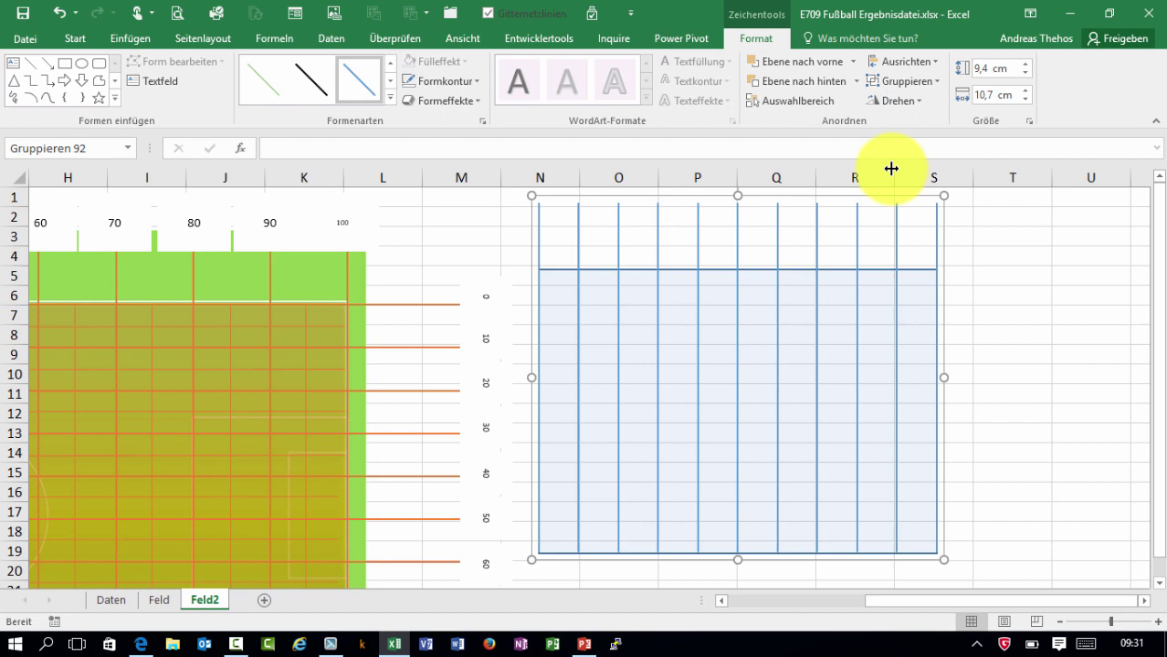
{"action": "key", "text": "ctrl+d"}
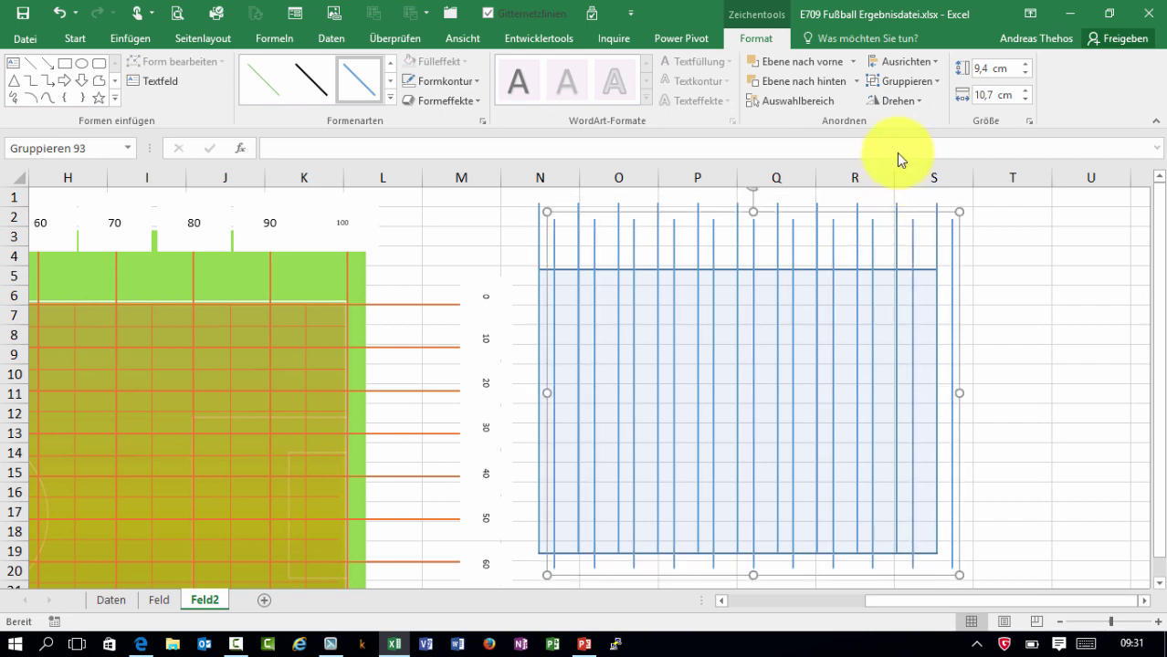
{"action": "left_click", "coordinate": [909, 101]}
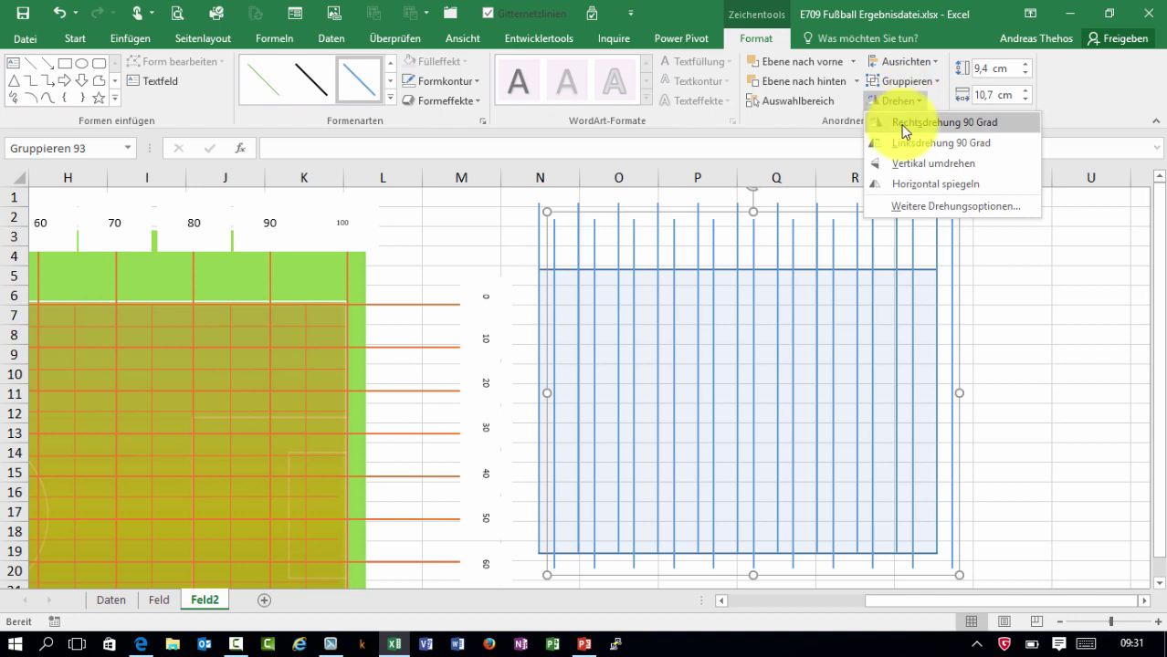
{"action": "left_click", "coordinate": [905, 131]}
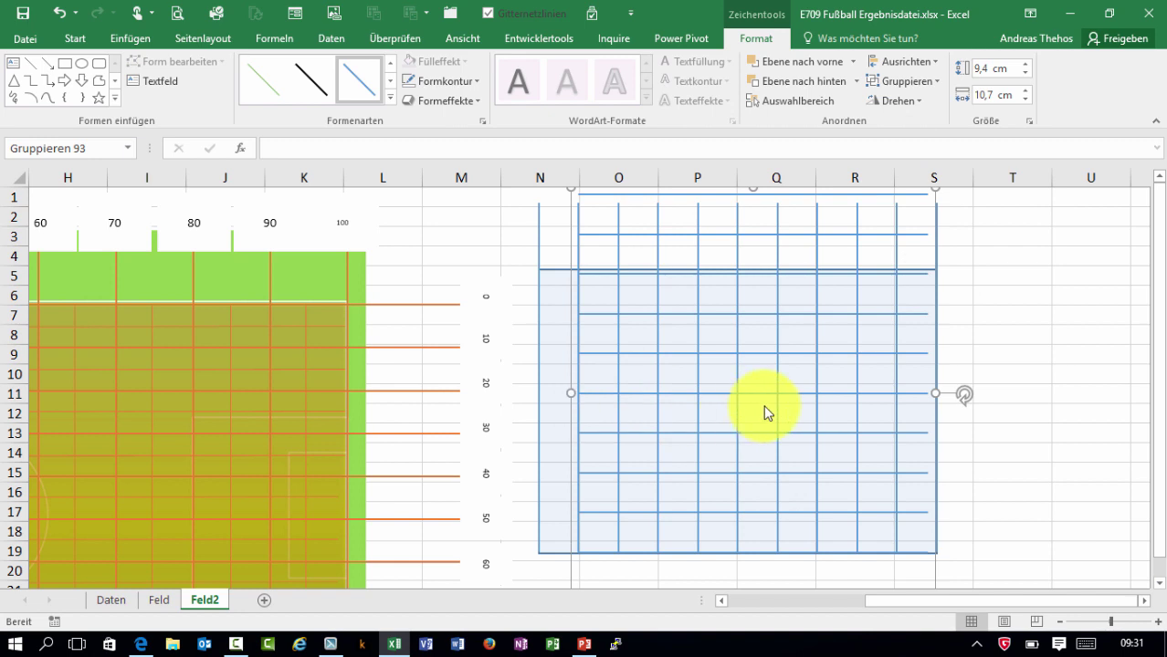
Nudge the horizontal line group left and up over the rectangle with the arrow keys
{"action": "key", "text": "Down"}
{"action": "key", "text": "Down"}
{"action": "key", "text": "Down"}
{"action": "key", "text": "Down"}
{"action": "key", "text": "Down"}
{"action": "key", "text": "Down"}
{"action": "key", "text": "Down"}
{"action": "key", "text": "Down"}
{"action": "key", "text": "Down"}
{"action": "key", "text": "Down"}
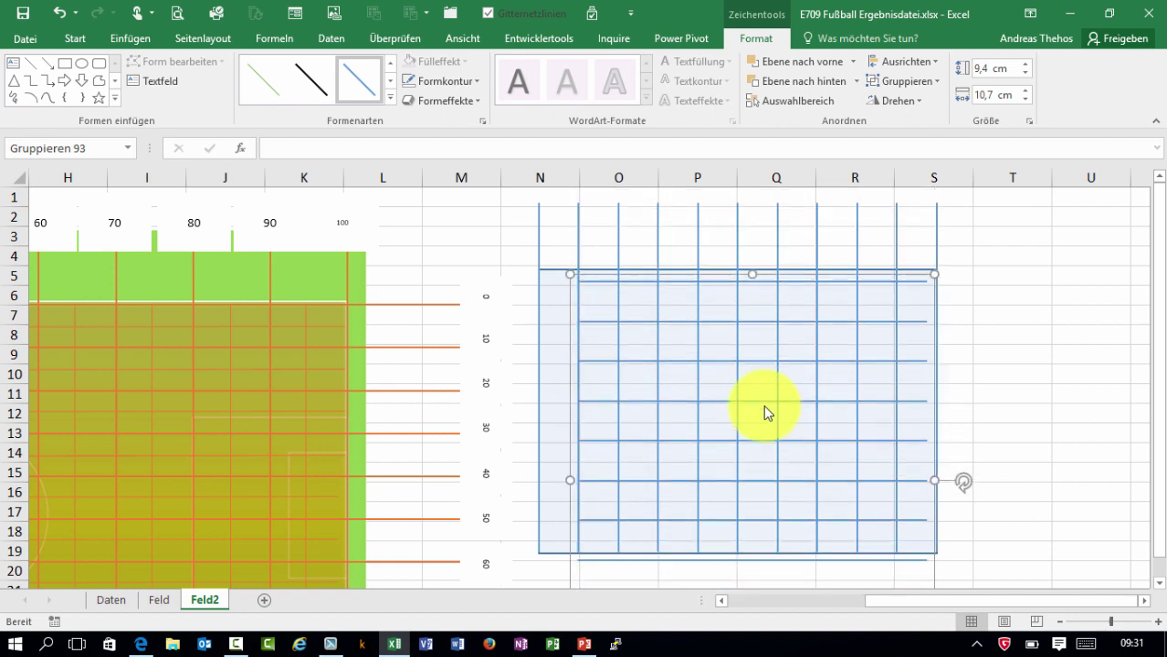
{"action": "key", "text": "Left"}
{"action": "key", "text": "Left"}
{"action": "key", "text": "Up"}
{"action": "key", "text": "Up"}
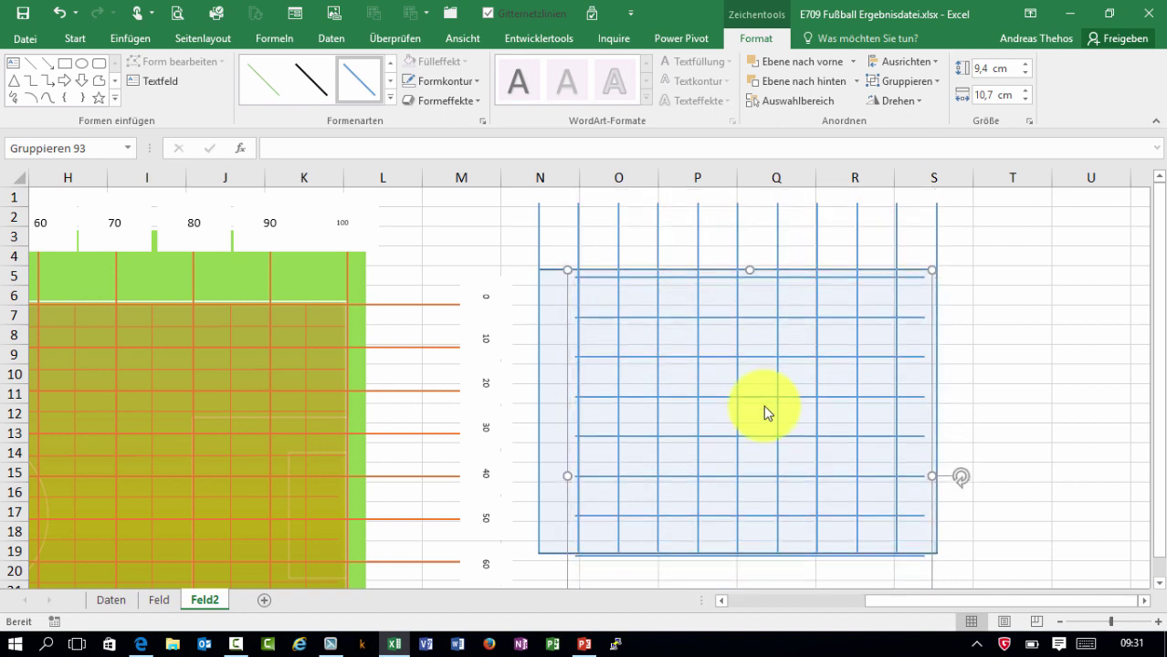
{"action": "key", "text": "Left"}
{"action": "key", "text": "Left"}
{"action": "key", "text": "Left"}
{"action": "key", "text": "Up"}
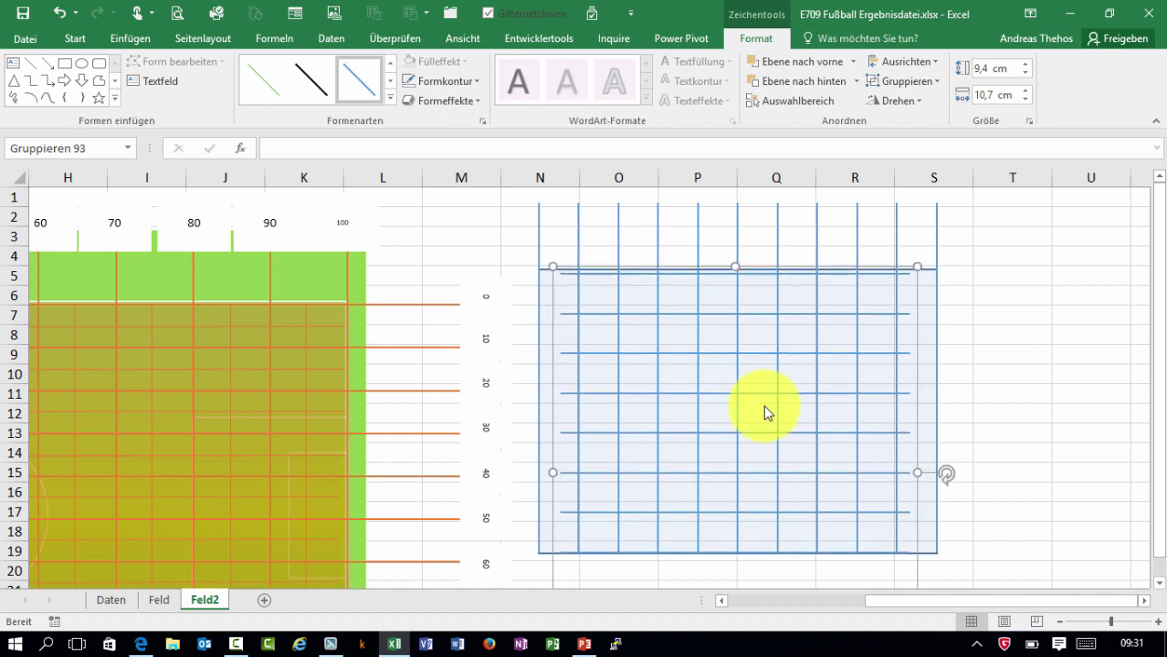
{"action": "key", "text": "Left"}
{"action": "key", "text": "Left"}
{"action": "key", "text": "Left"}
{"action": "key", "text": "Left"}
{"action": "key", "text": "Left"}
{"action": "key", "text": "Left"}
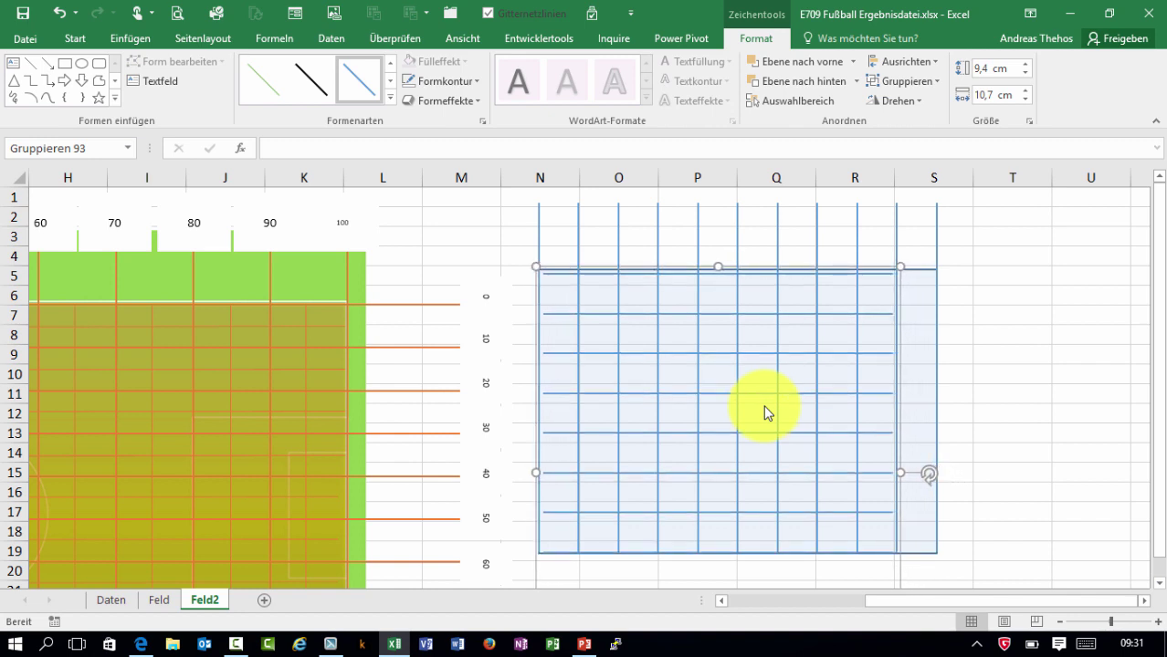
{"action": "key", "text": "Left"}
{"action": "key", "text": "Left"}
{"action": "key", "text": "Left"}
{"action": "key", "text": "Left"}
{"action": "key", "text": "Left"}
{"action": "key", "text": "Up"}
{"action": "key", "text": "Up"}
{"action": "key", "text": "Up"}
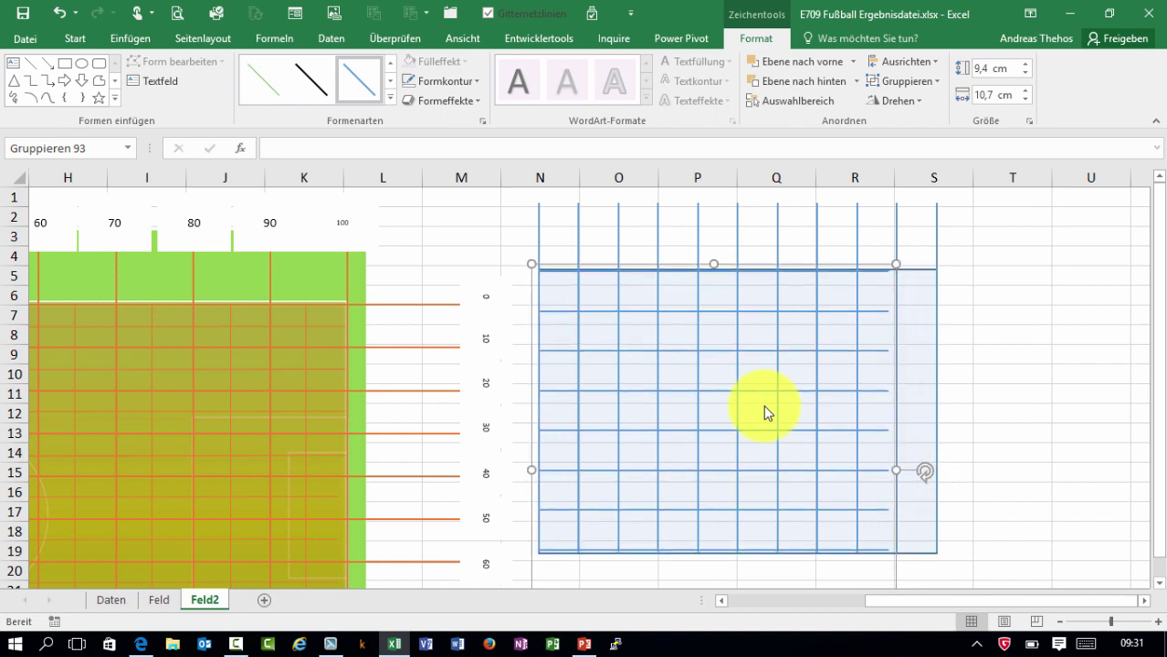
{"action": "key", "text": "Up"}
{"action": "key", "text": "Up"}
{"action": "scroll", "coordinate": [765, 413], "scroll_direction": "down", "scroll_amount": 1}
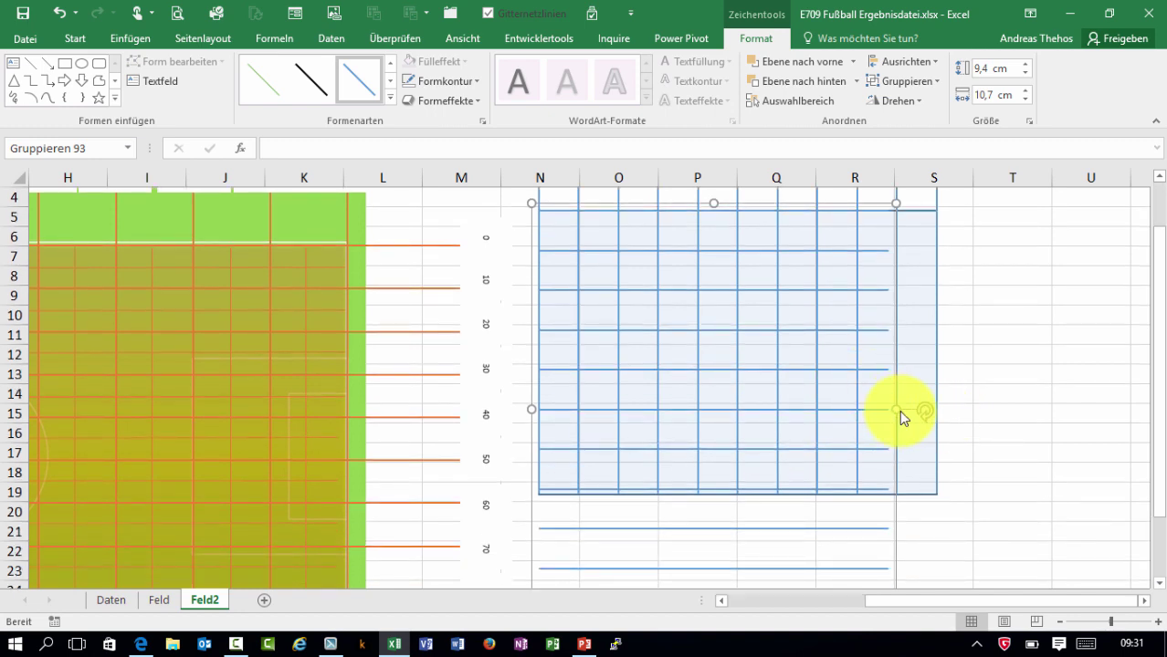
Resize the horizontal lines to span the rectangle's height, widening them to 12.25 cm past its right edge
{"action": "left_click", "coordinate": [1026, 93]}
{"action": "left_click", "coordinate": [1027, 93]}
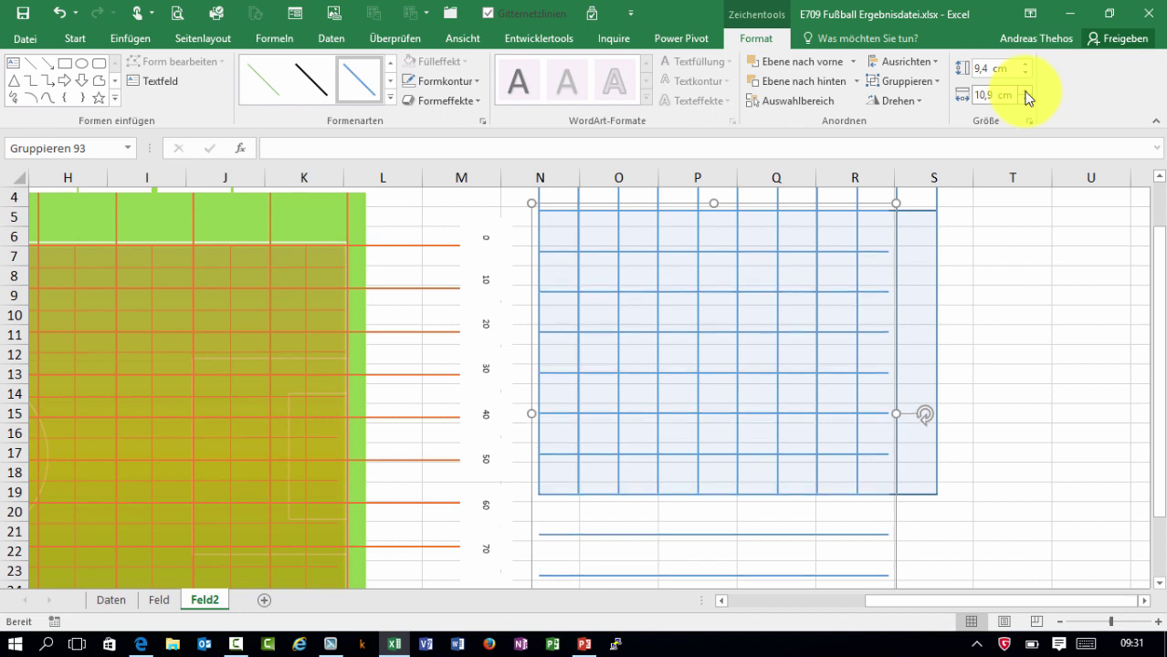
{"action": "left_click", "coordinate": [1027, 92]}
{"action": "left_click", "coordinate": [1026, 64]}
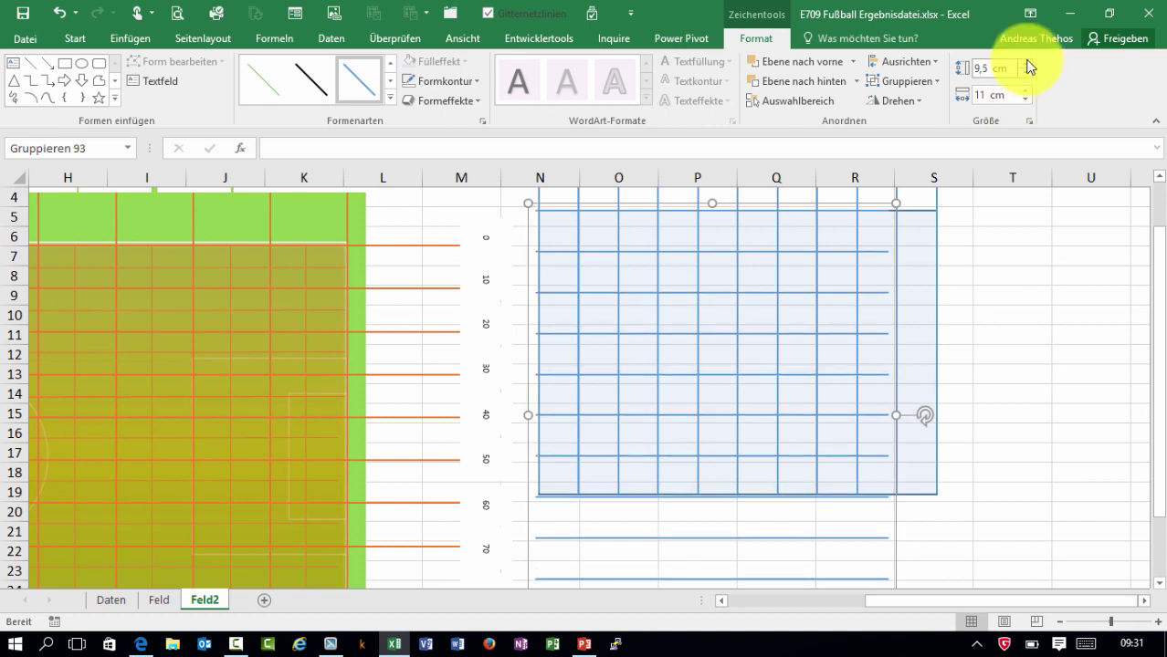
{"action": "left_click", "coordinate": [1027, 67]}
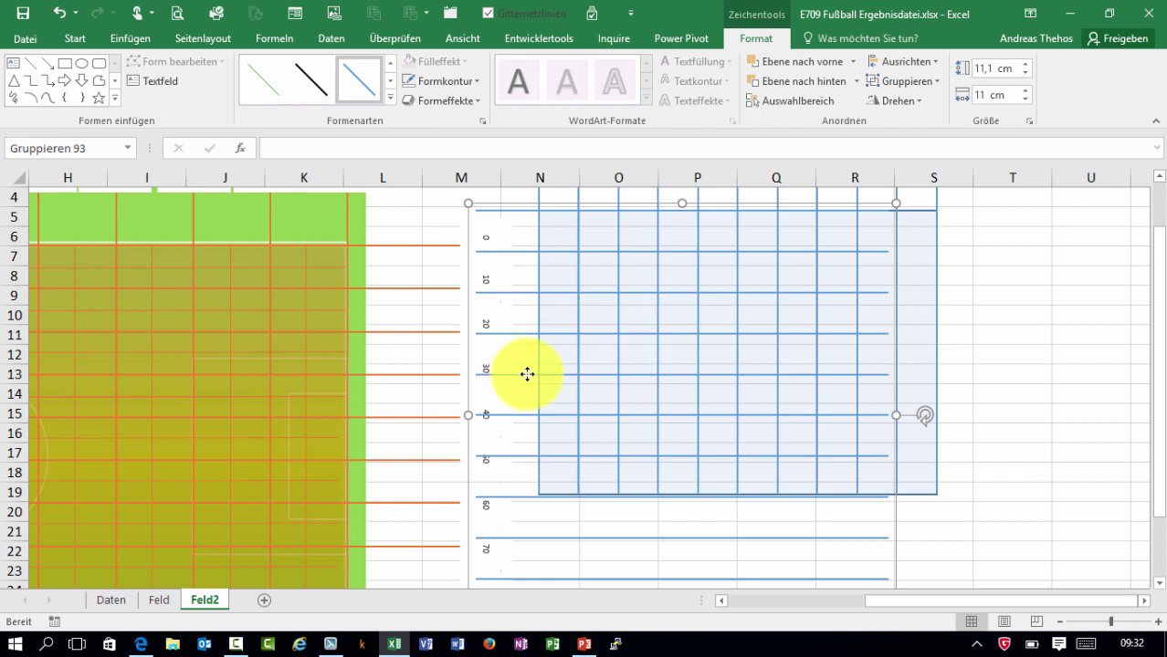
{"action": "left_click_drag", "start_coordinate": [518, 377], "coordinate": [580, 374]}
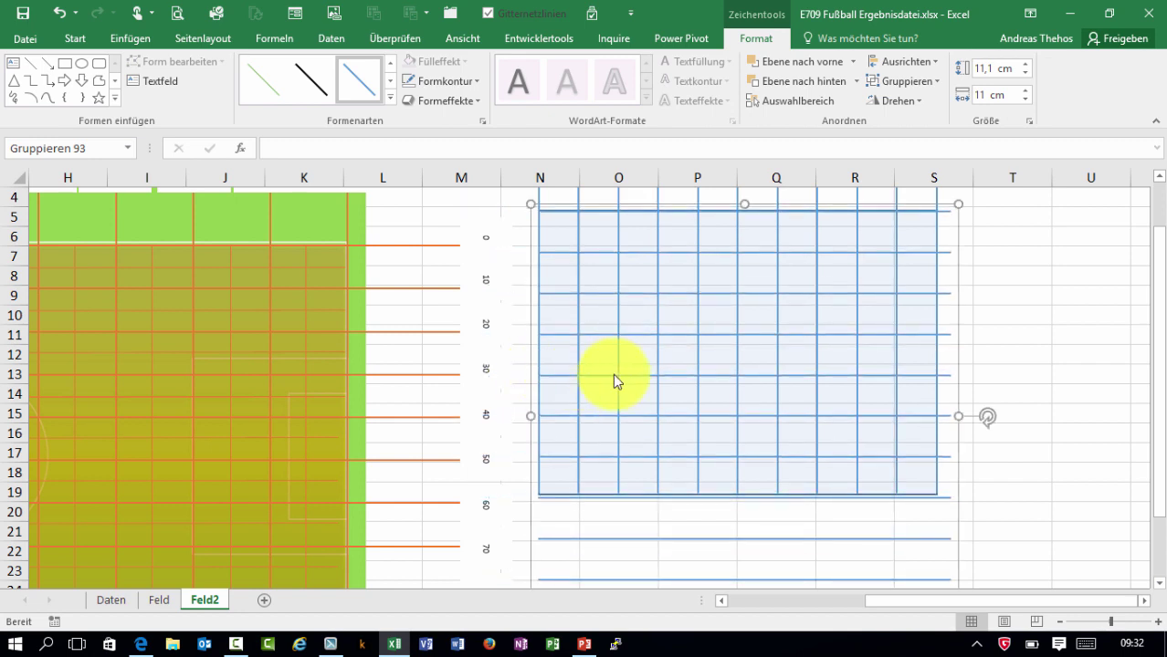
{"action": "scroll", "coordinate": [621, 383], "scroll_direction": "down", "scroll_amount": 3}
{"action": "left_click_drag", "start_coordinate": [744, 450], "coordinate": [740, 318]}
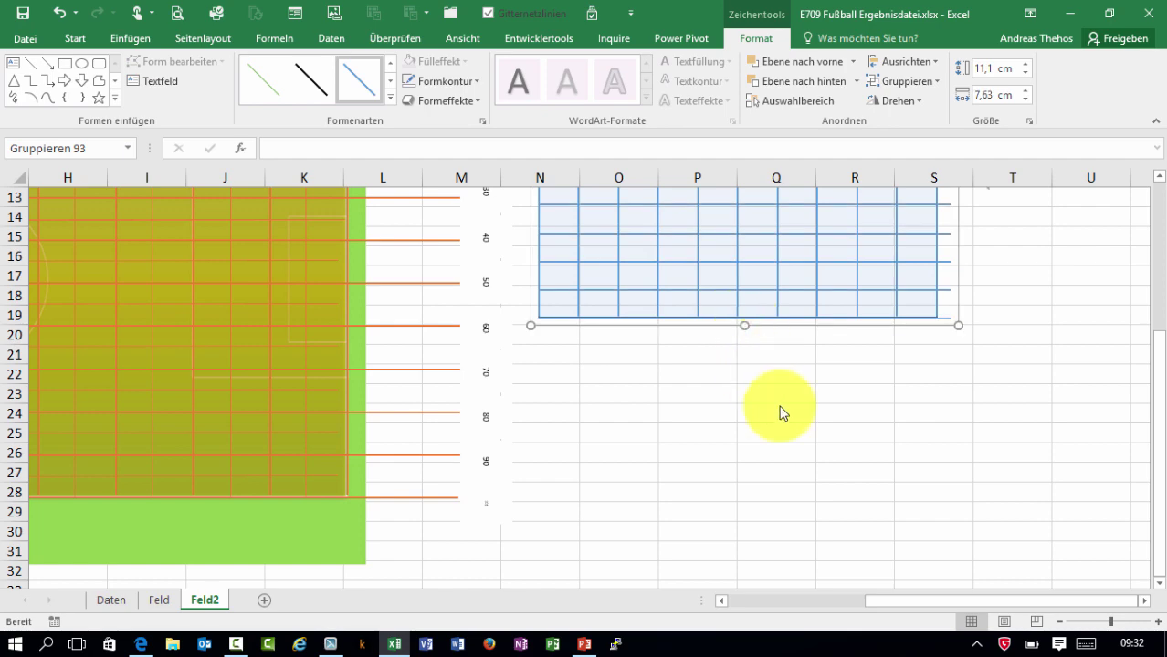
{"action": "scroll", "coordinate": [781, 406], "scroll_direction": "up", "scroll_amount": 4}
{"action": "scroll", "coordinate": [940, 411], "scroll_direction": "up", "scroll_amount": 1}
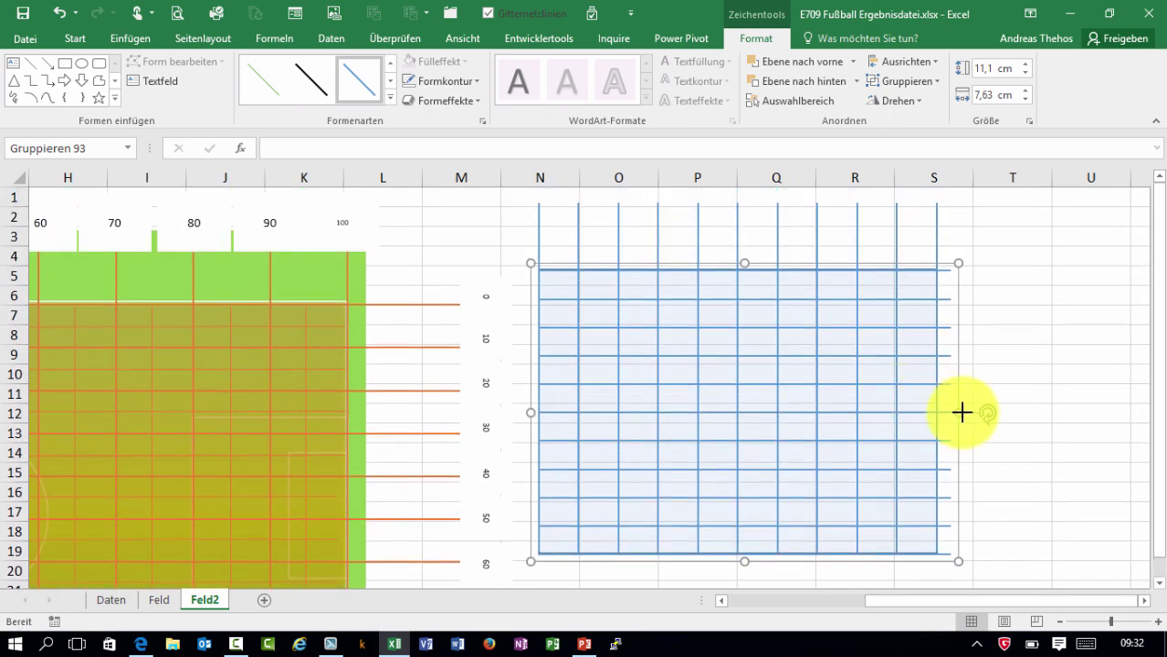
{"action": "left_click_drag", "start_coordinate": [961, 413], "coordinate": [1000, 413]}
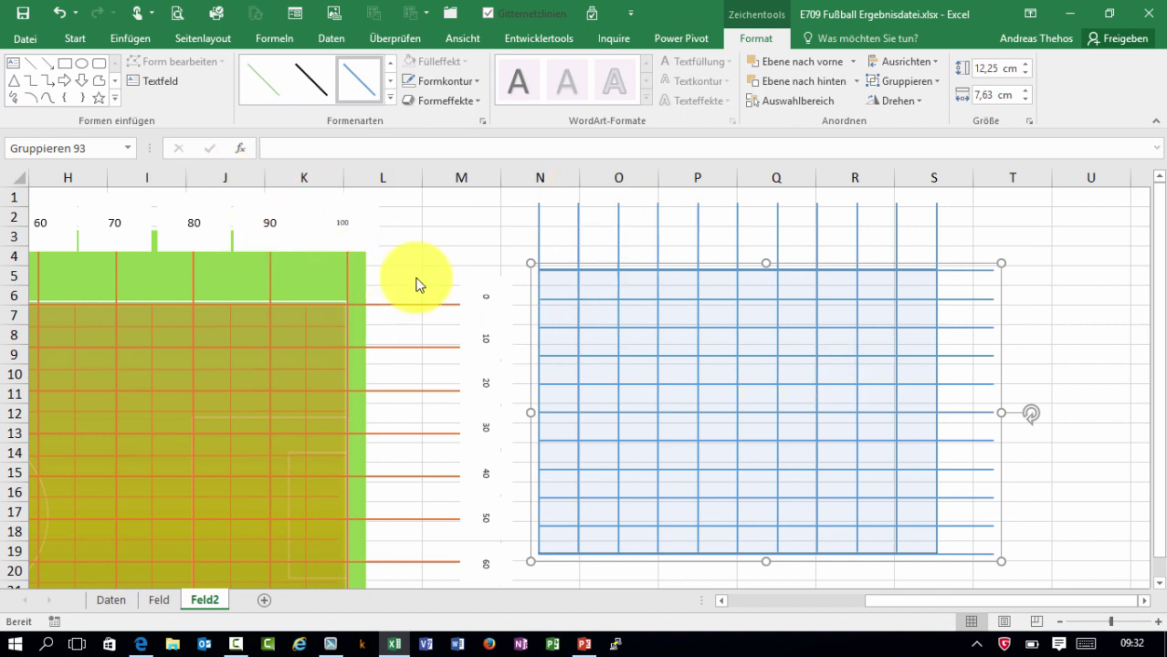
Select the light blue rectangle together with the vertical and horizontal line groups
{"action": "left_click", "coordinate": [533, 244]}
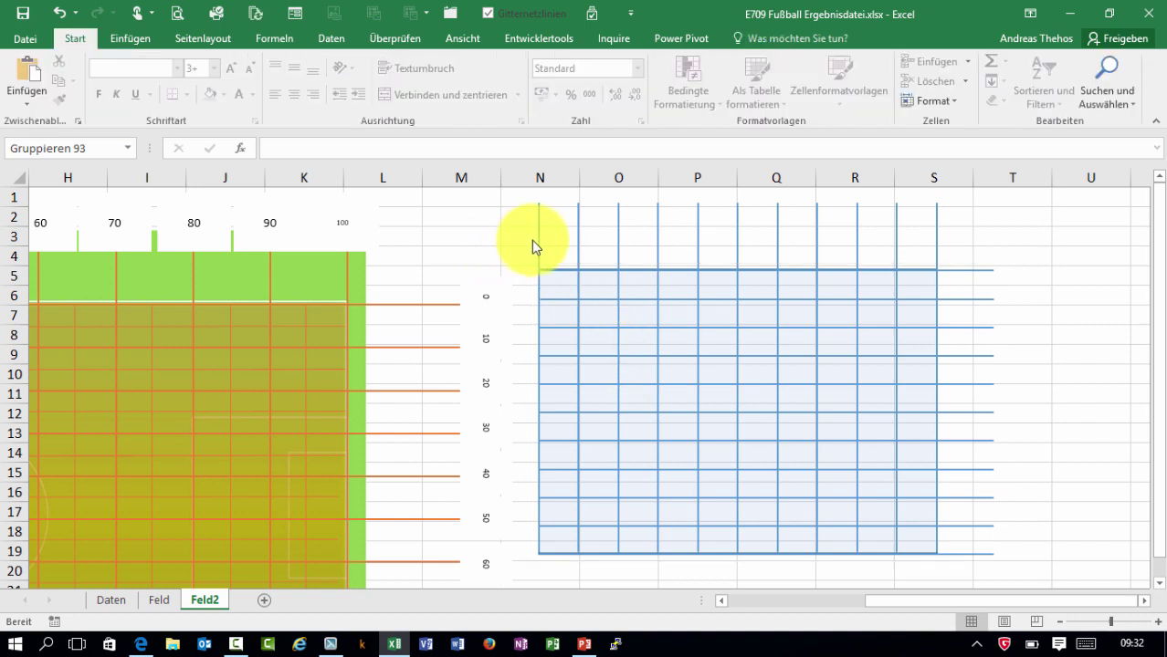
{"action": "left_click", "coordinate": [538, 238]}
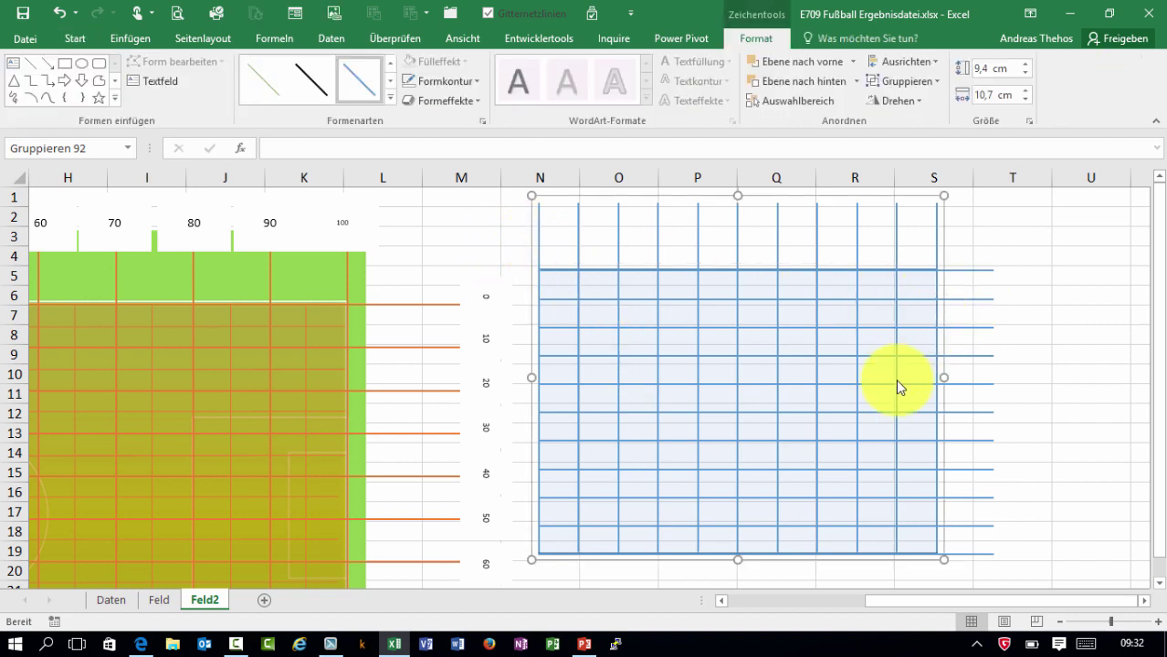
{"action": "left_click", "coordinate": [956, 326]}
{"action": "left_click", "coordinate": [919, 316]}
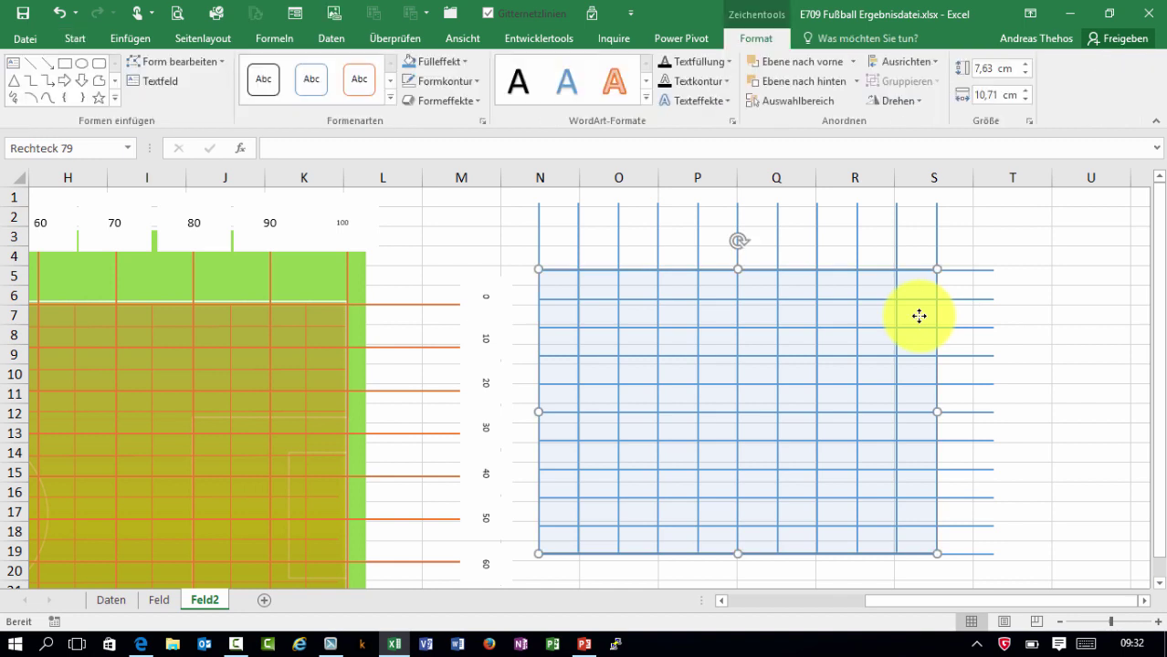
{"action": "left_click", "coordinate": [937, 243], "text": "ctrl"}
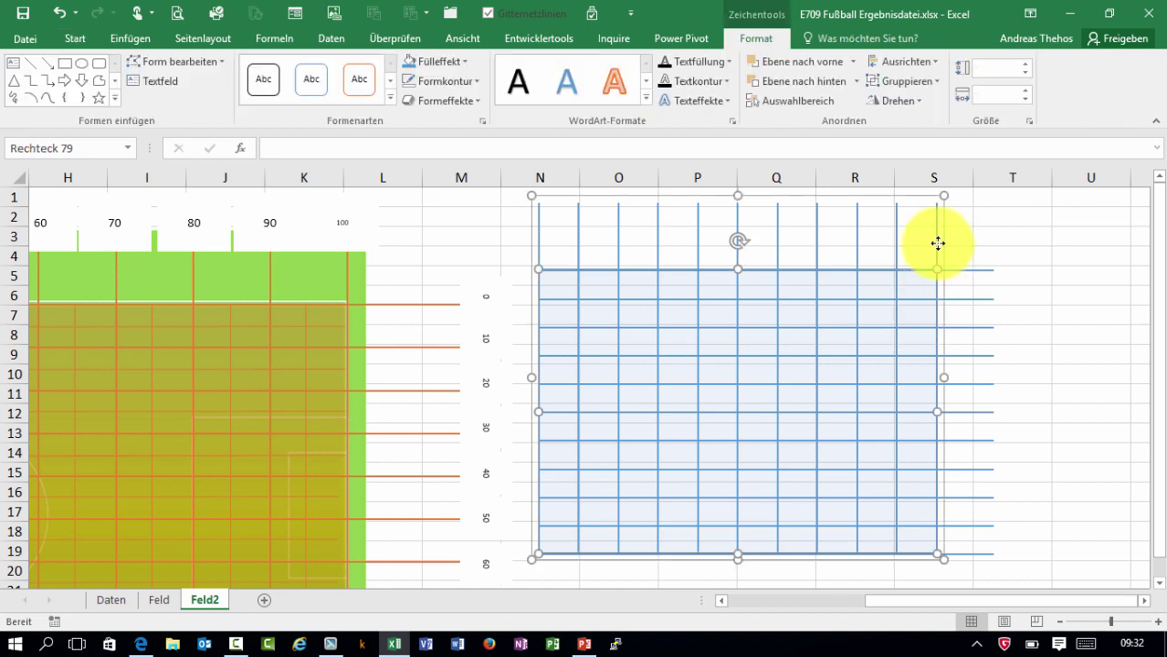
{"action": "left_click", "coordinate": [968, 271], "text": "ctrl"}
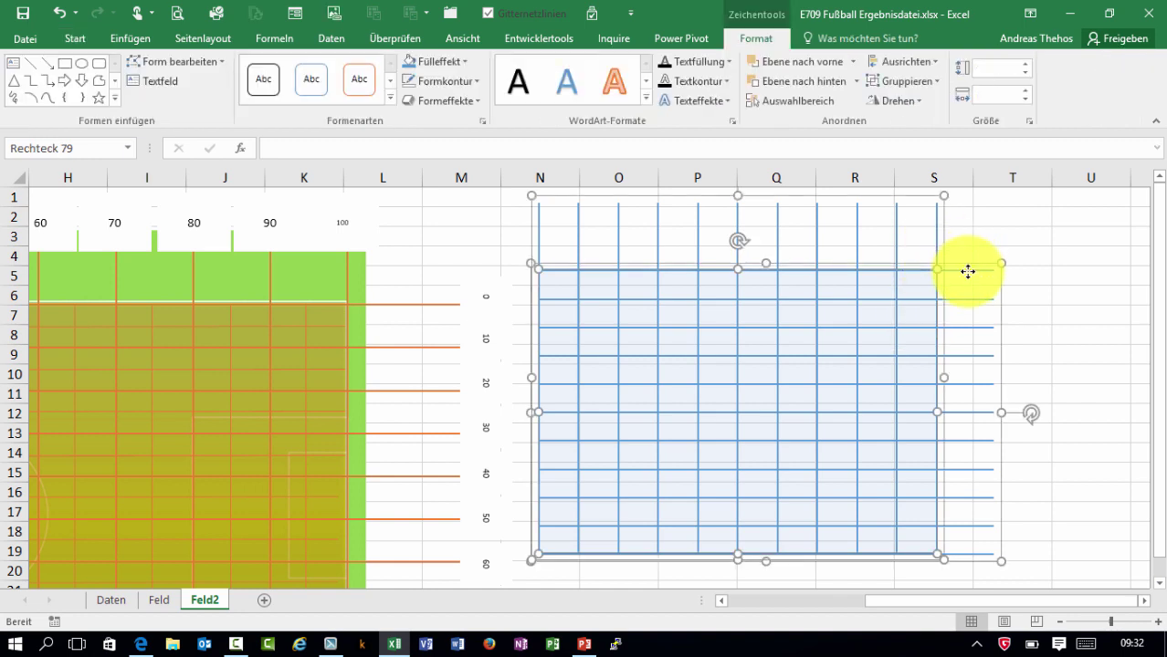
Group them into one grid, shrink it to 7.7 cm by 12.81 cm, and shift it right
{"action": "right_click", "coordinate": [969, 278]}
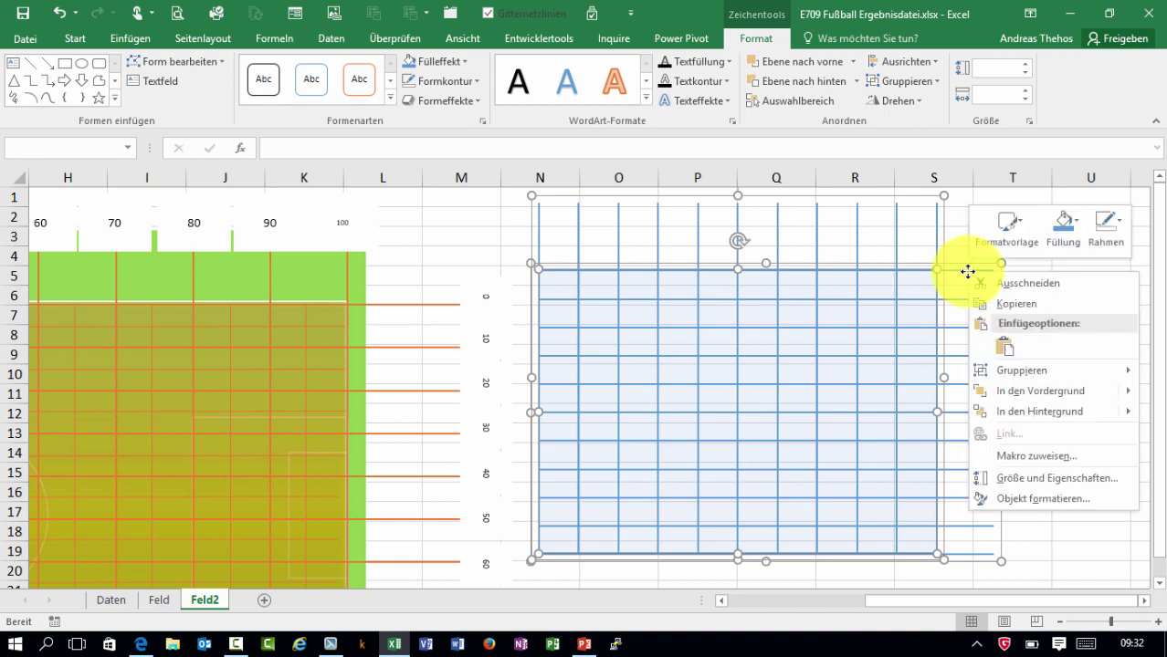
{"action": "mouse_move", "coordinate": [1059, 370]}
{"action": "left_click", "coordinate": [898, 380]}
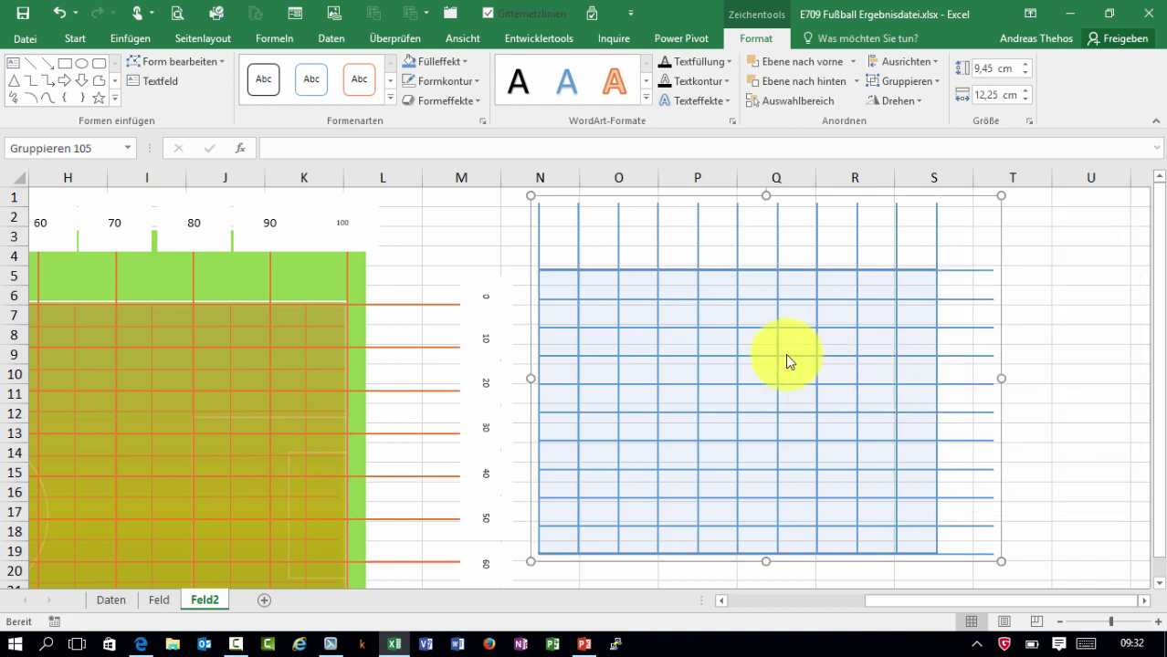
{"action": "mouse_move", "coordinate": [1001, 563]}
{"action": "left_mouse_down"}
{"action": "mouse_move", "coordinate": [980, 432]}
{"action": "mouse_move", "coordinate": [1022, 497]}
{"action": "left_mouse_up"}
{"action": "left_click_drag", "start_coordinate": [689, 482], "coordinate": [781, 493]}
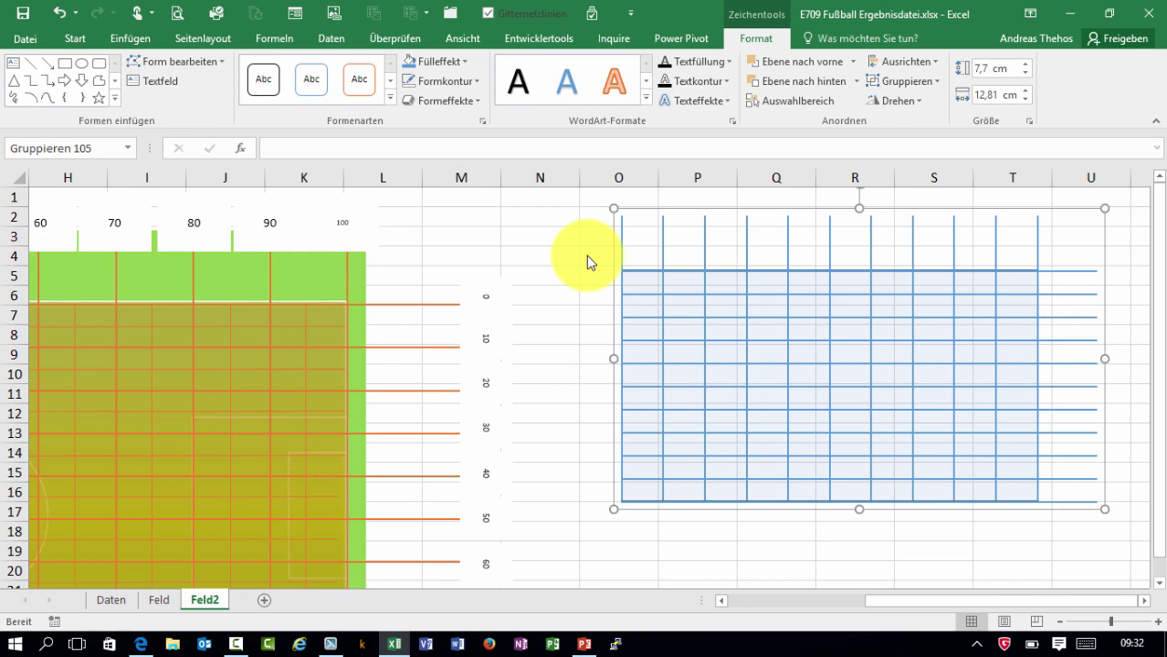
Check sheet Feld, then on Feld2 drag the blue grid group left onto the vertical 0–60 ruler labels
{"action": "left_click", "coordinate": [162, 600]}
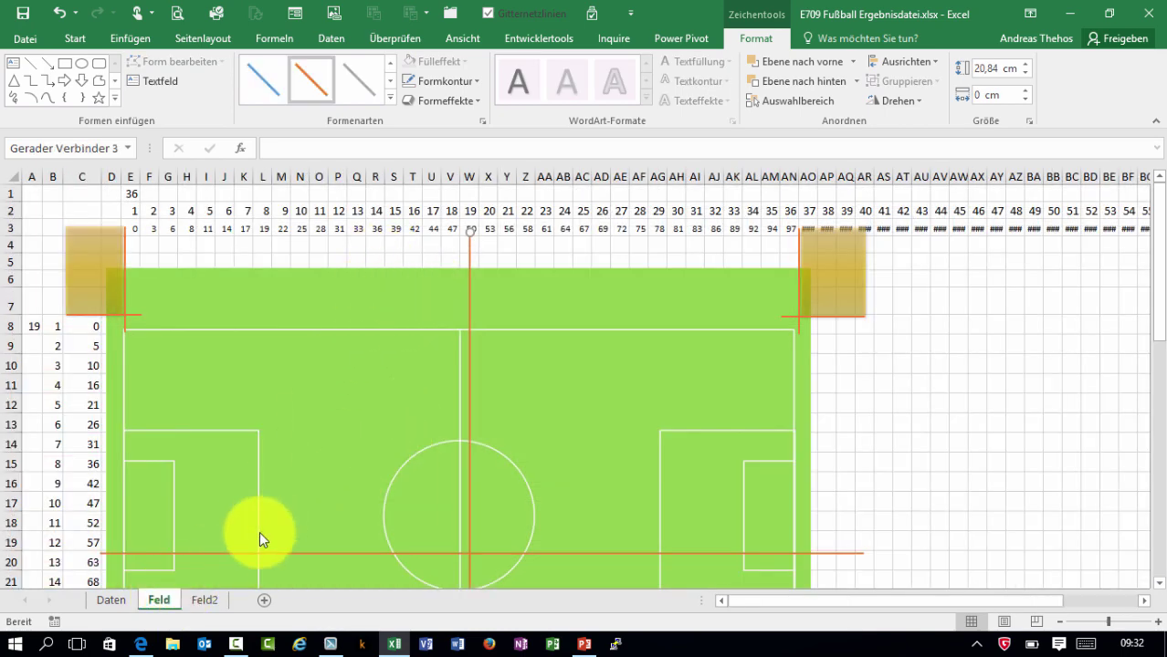
{"action": "left_click", "coordinate": [206, 601]}
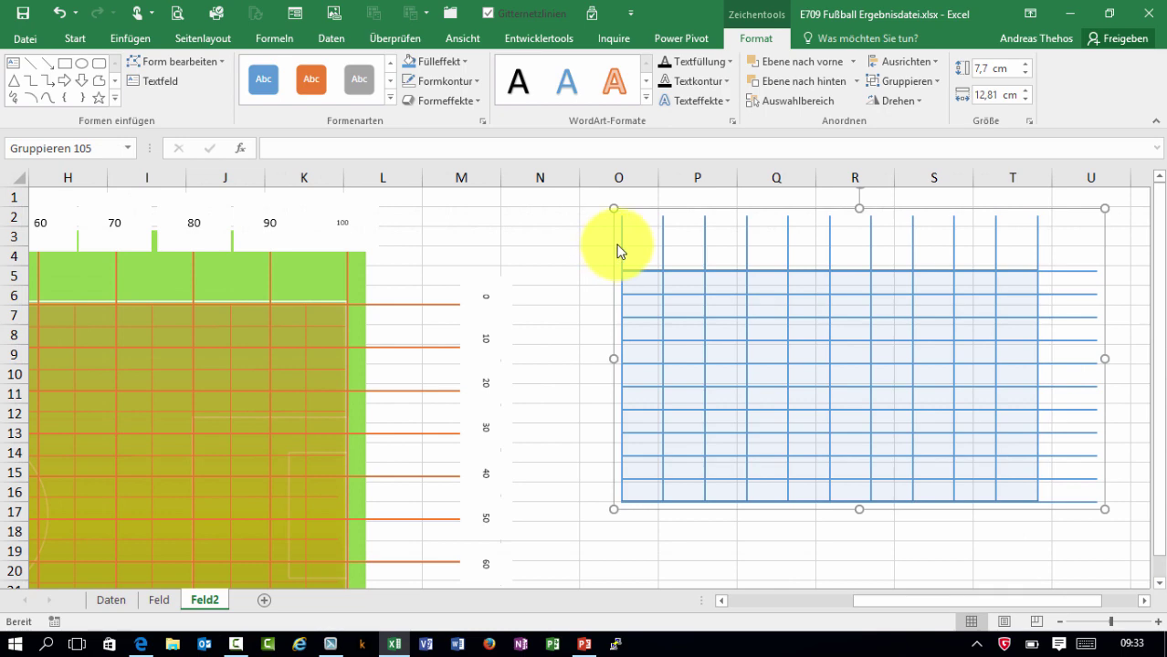
{"action": "left_click_drag", "start_coordinate": [617, 245], "coordinate": [426, 269]}
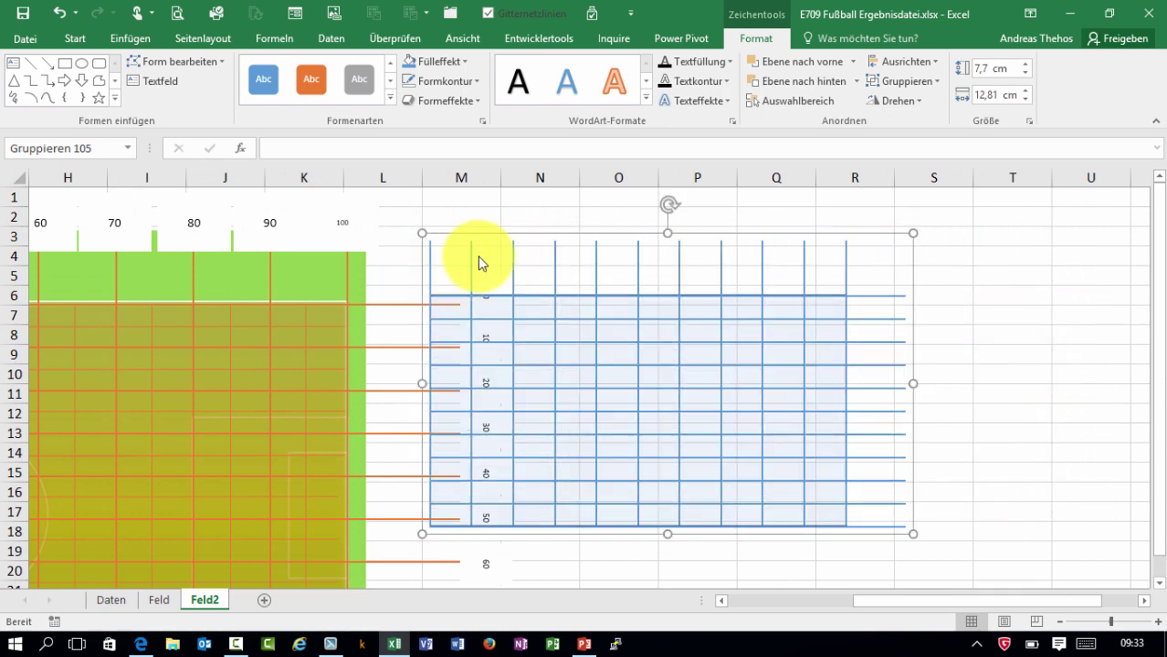